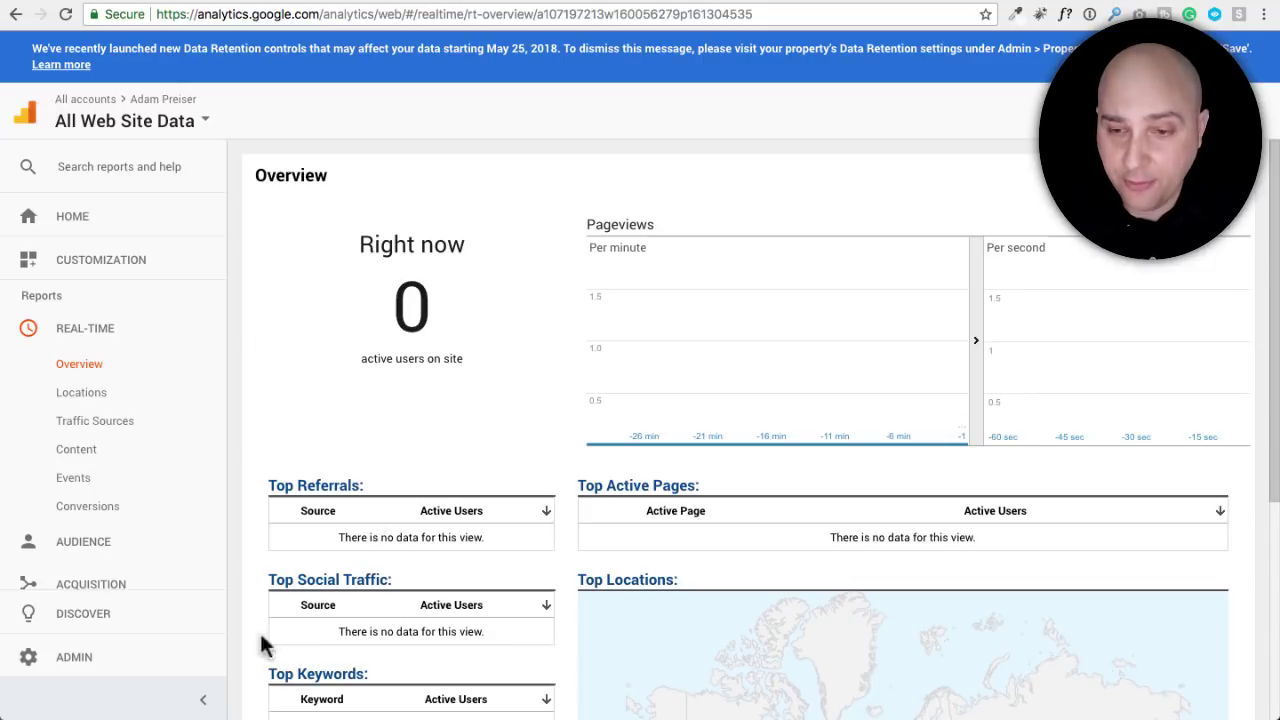
# From the Admin page, start a new Google Analytics account for tracking a website.
pyautogui.click(86, 662)
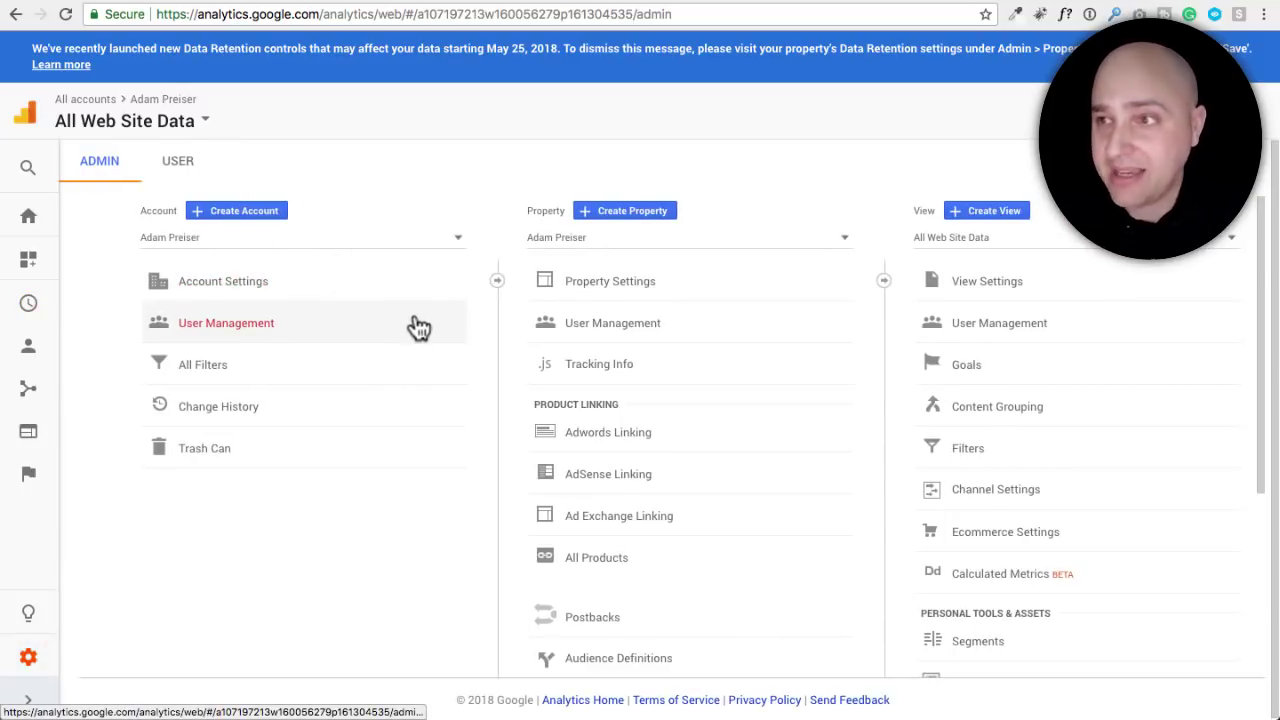
pyautogui.click(241, 213)
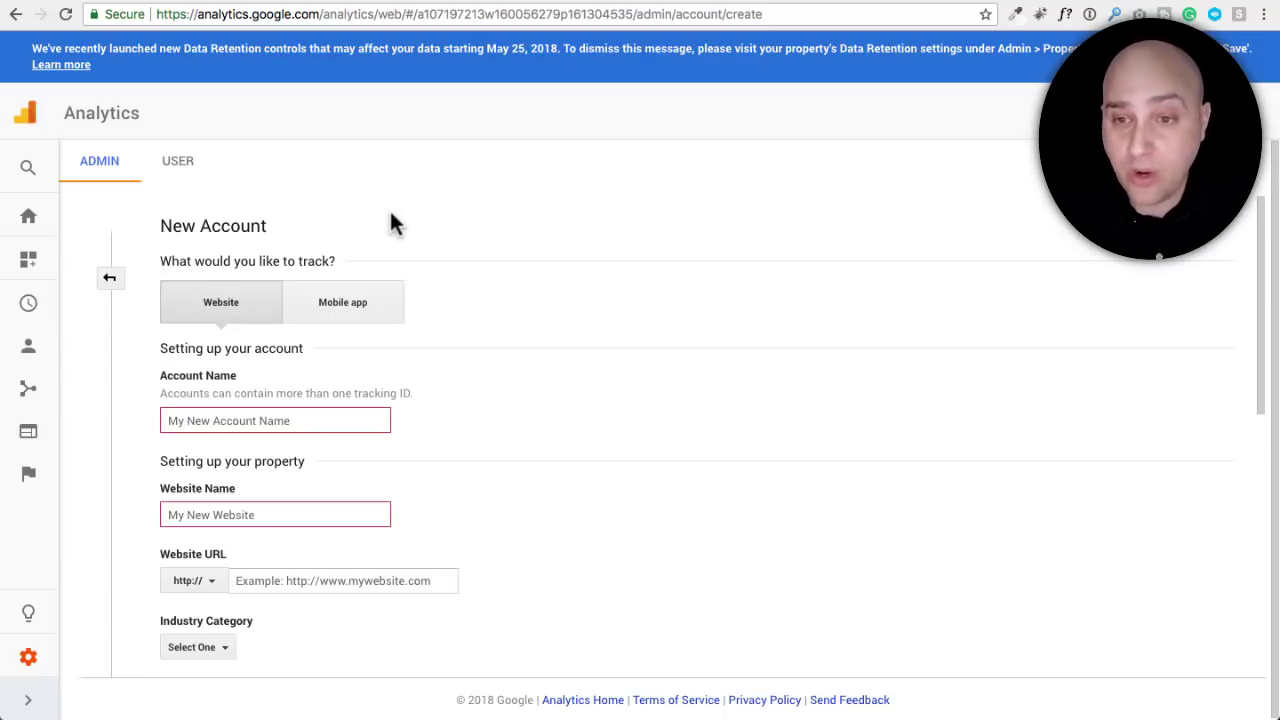
# Enter 'WPCrafter Demo Websites' as the account name.
pyautogui.click(246, 422)
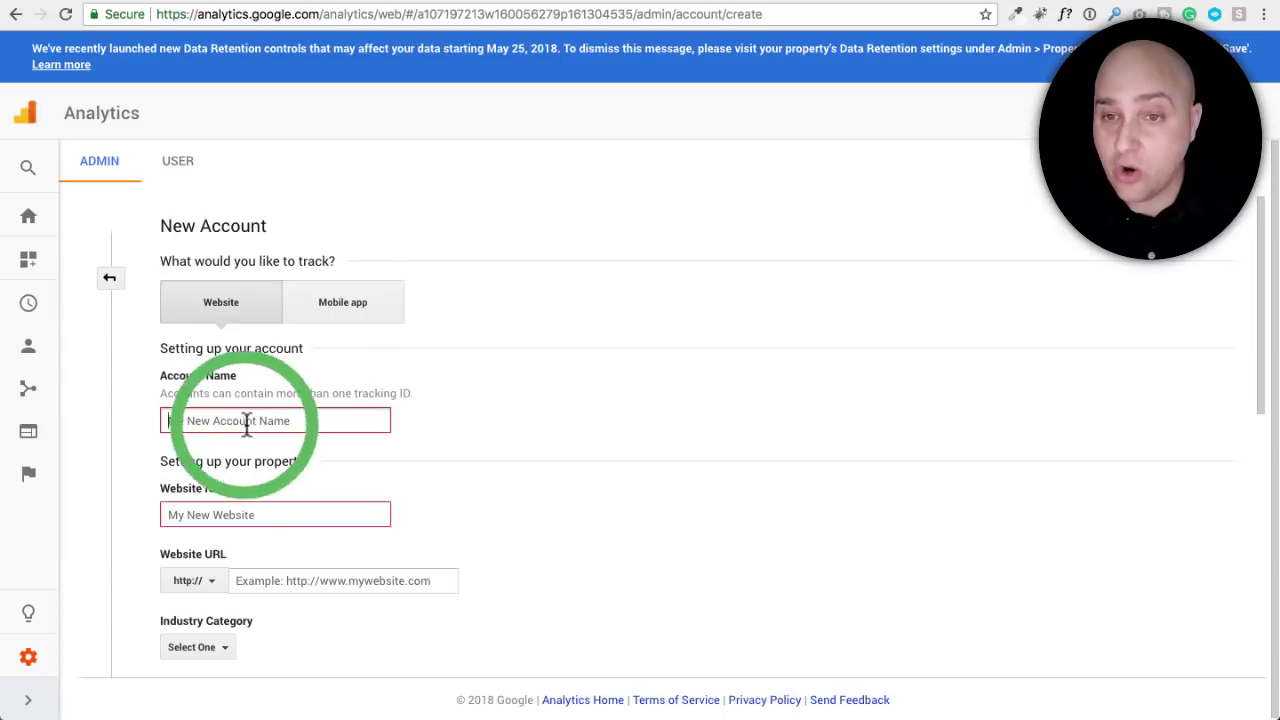
pyautogui.scroll(-3, 455, 396)
pyautogui.scroll(-1, 470, 395)
pyautogui.scroll(-1, 500, 398)
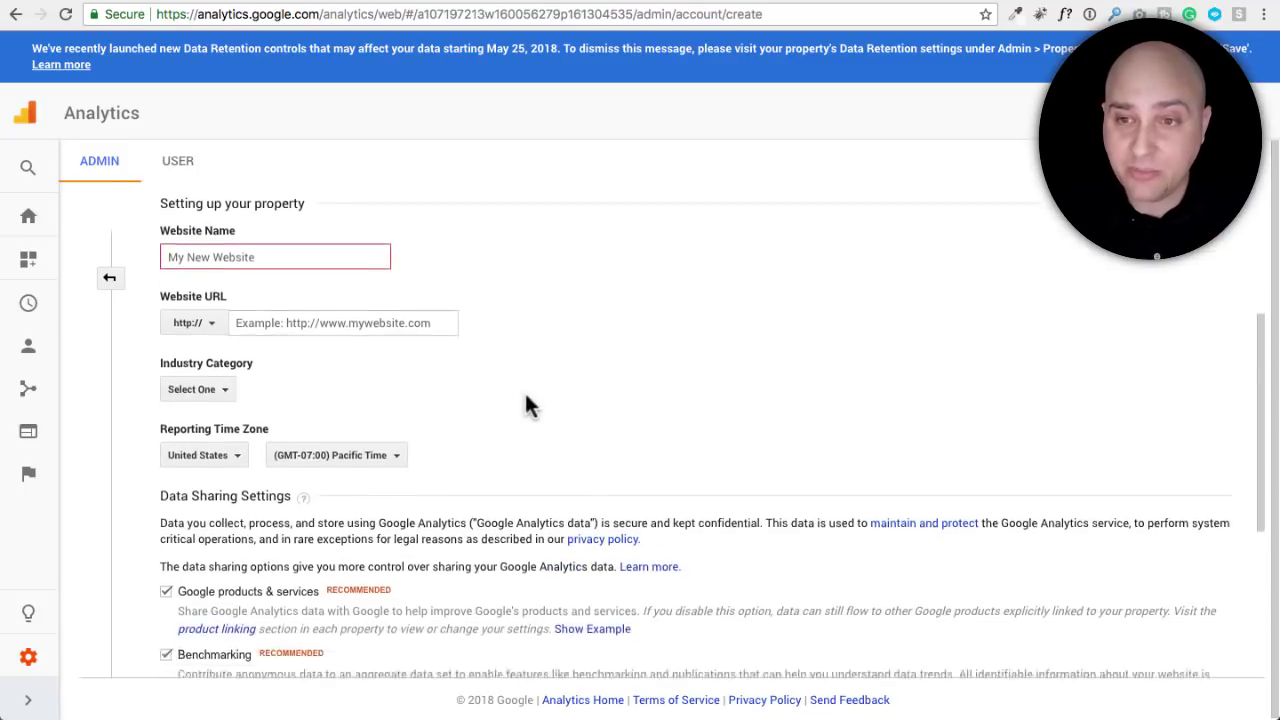
pyautogui.scroll(3, 526, 395)
pyautogui.scroll(-1, 528, 404)
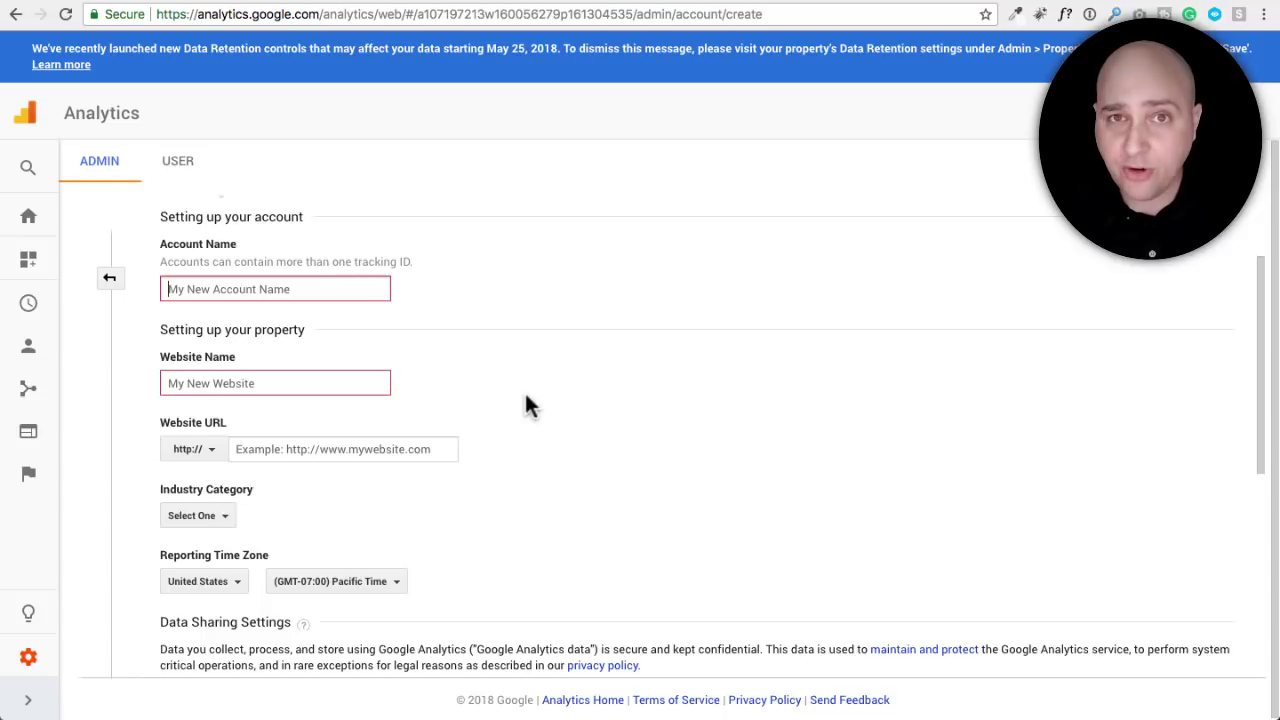
pyautogui.scroll(-1, 528, 404)
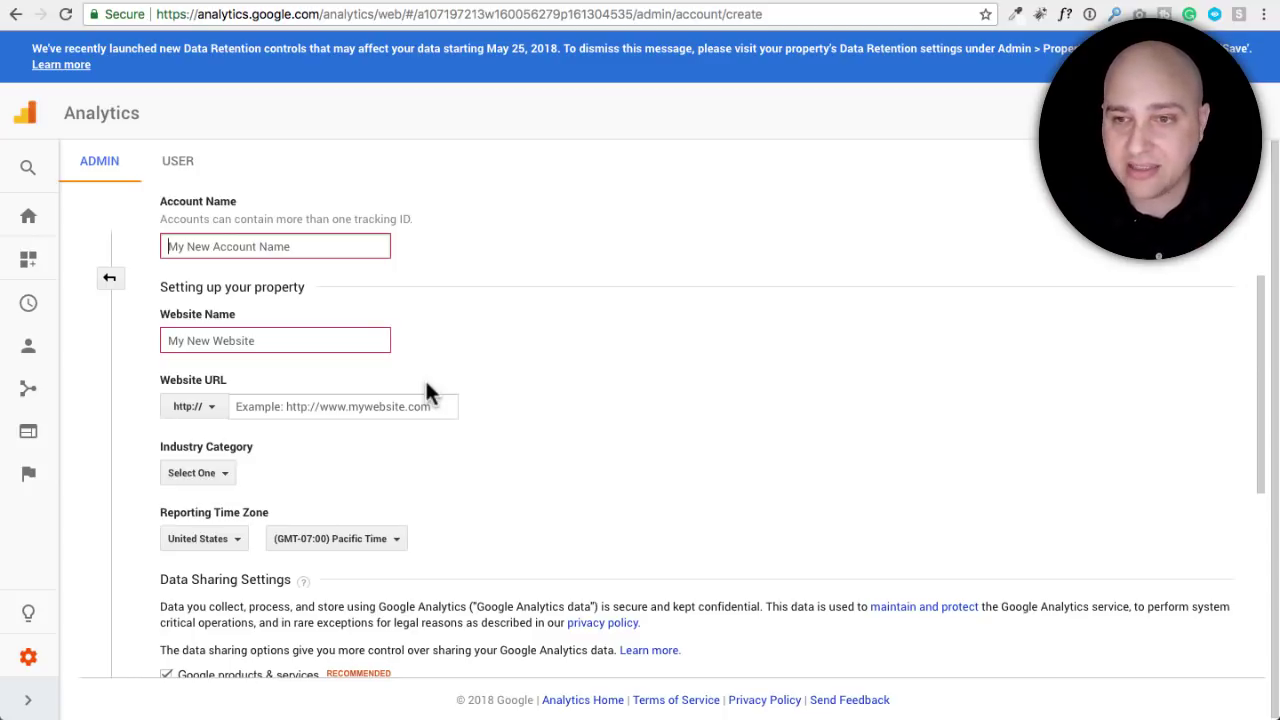
# Enter website name 'Show The Demo', URL showthedemo.com, and industry Internet and Telecom.
pyautogui.click(279, 341)
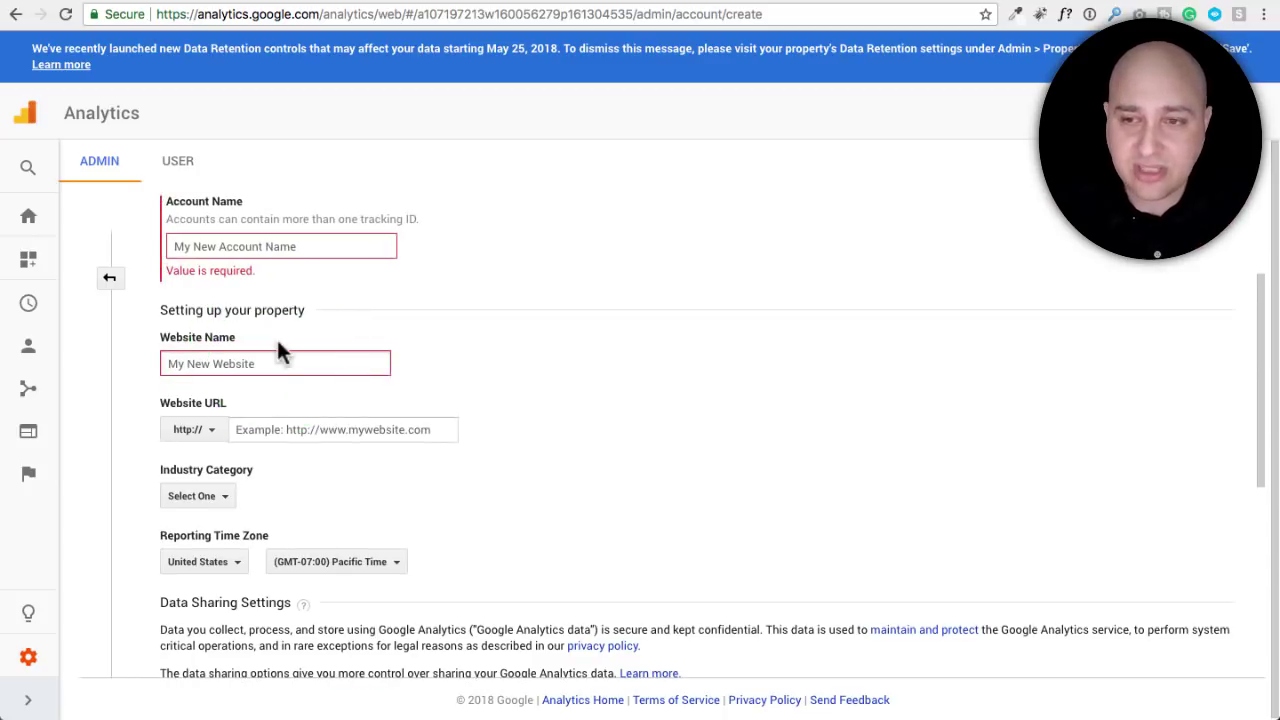
pyautogui.scroll(-2, 348, 385)
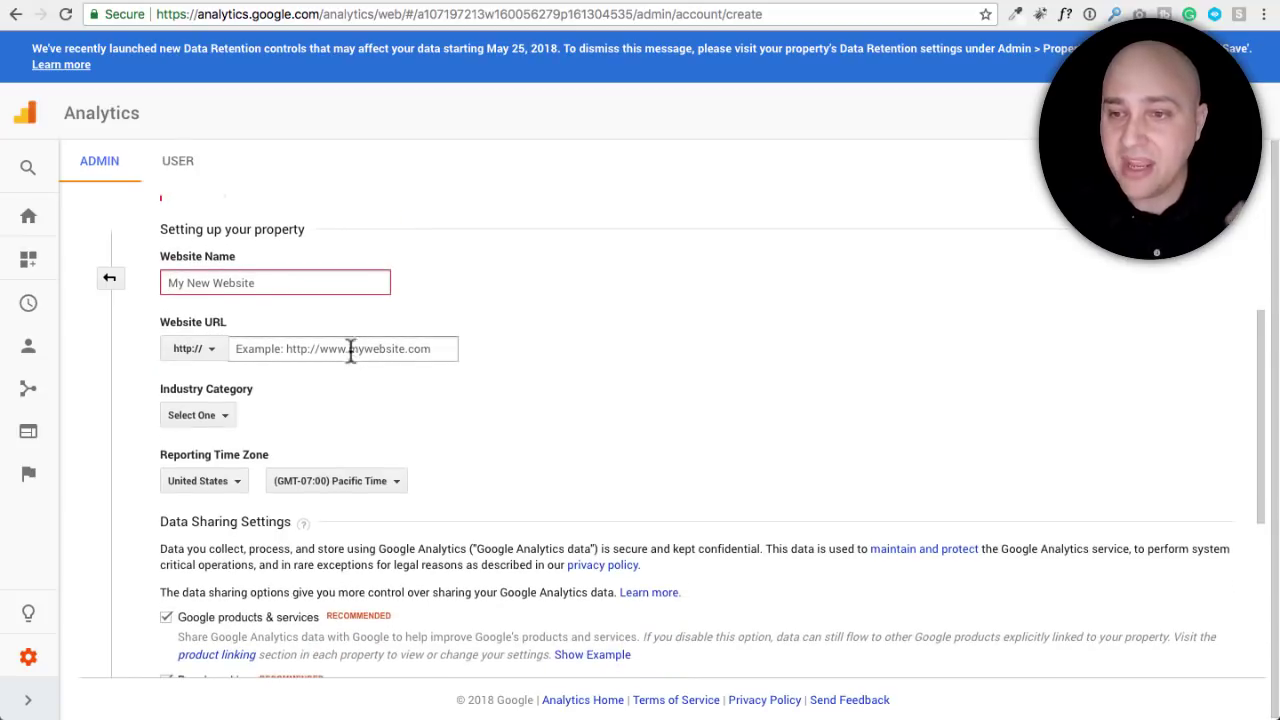
pyautogui.click(350, 348)
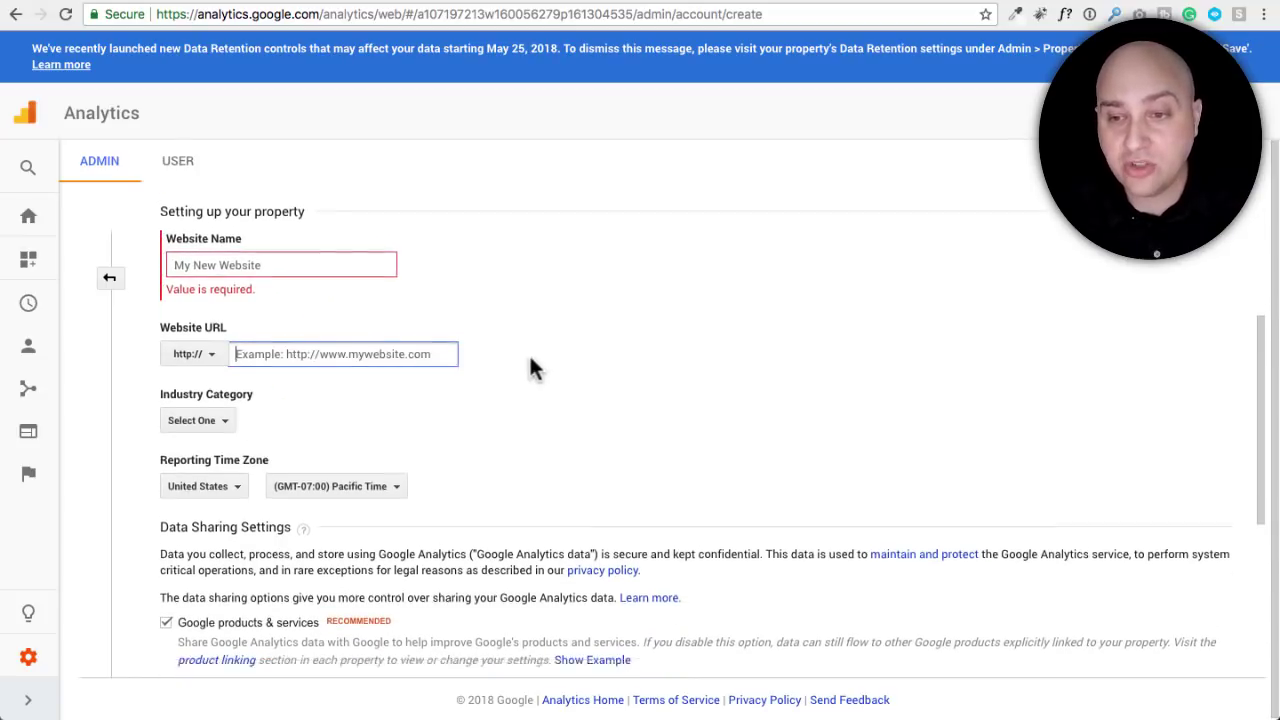
pyautogui.scroll(-2, 500, 355)
pyautogui.scroll(-2, 360, 335)
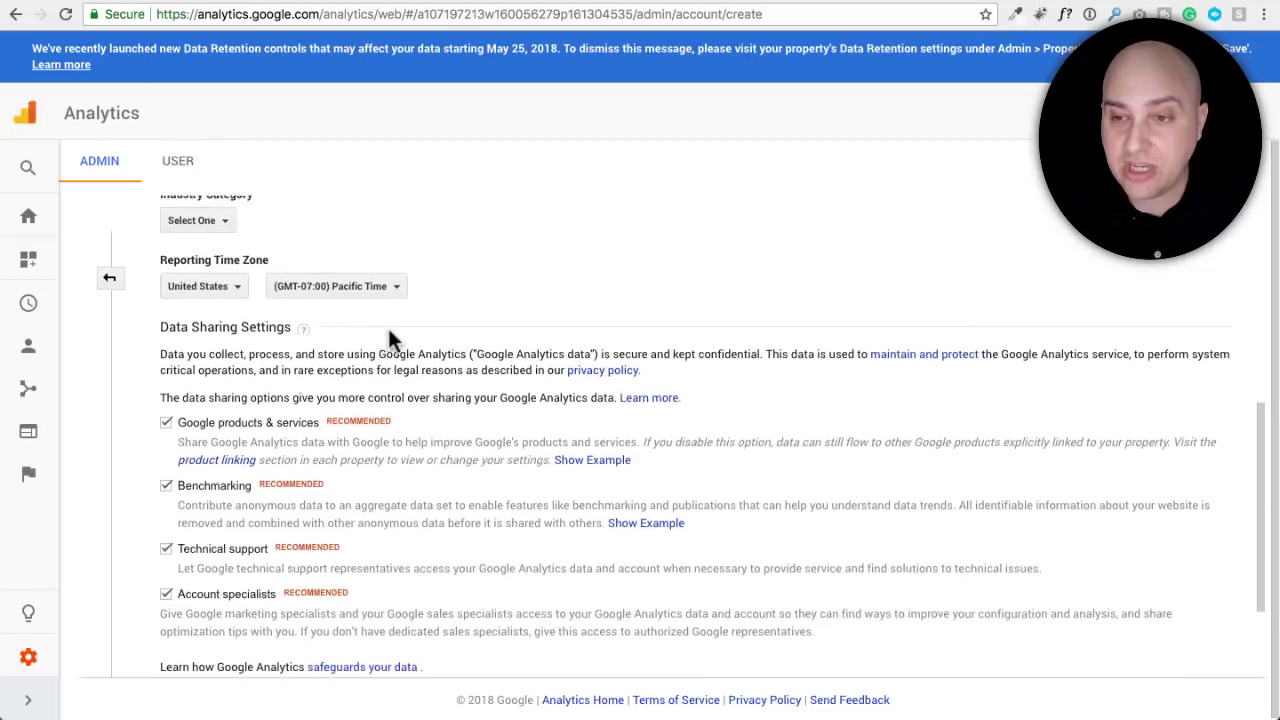
pyautogui.scroll(-1, 388, 328)
pyautogui.scroll(-1, 388, 328)
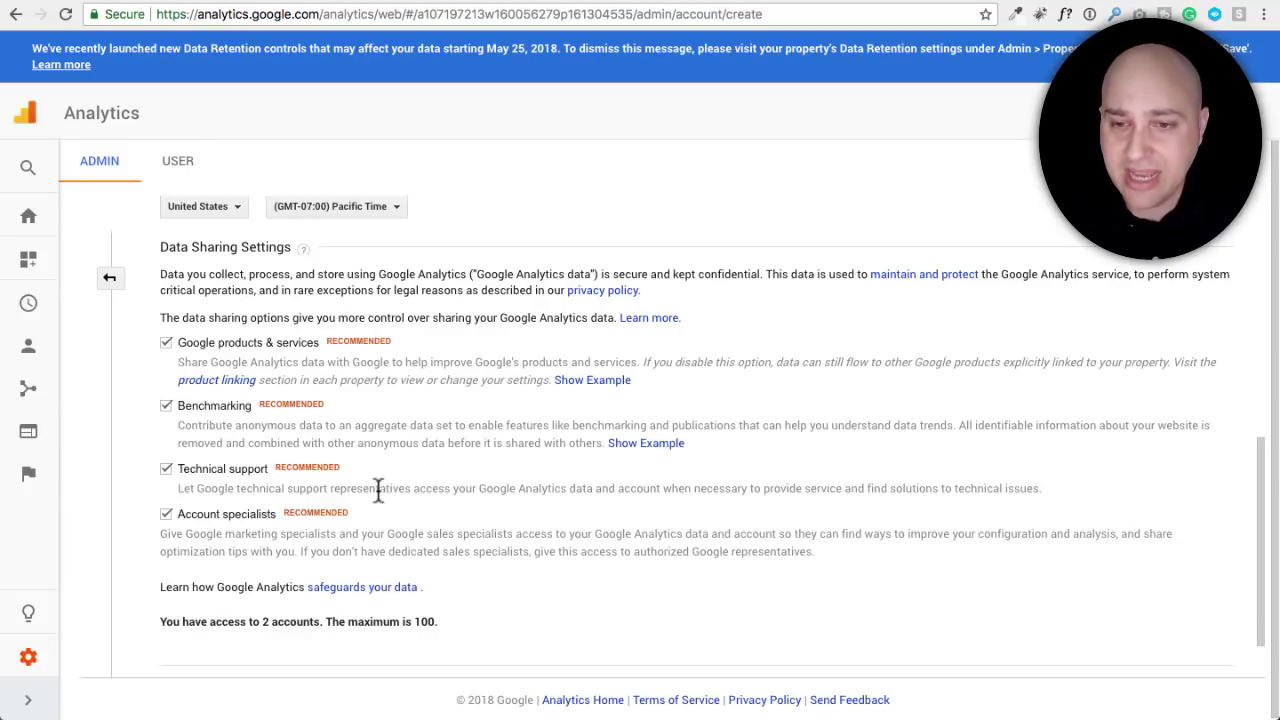
pyautogui.scroll(4, 377, 491)
pyautogui.scroll(2, 445, 485)
pyautogui.scroll(1, 470, 478)
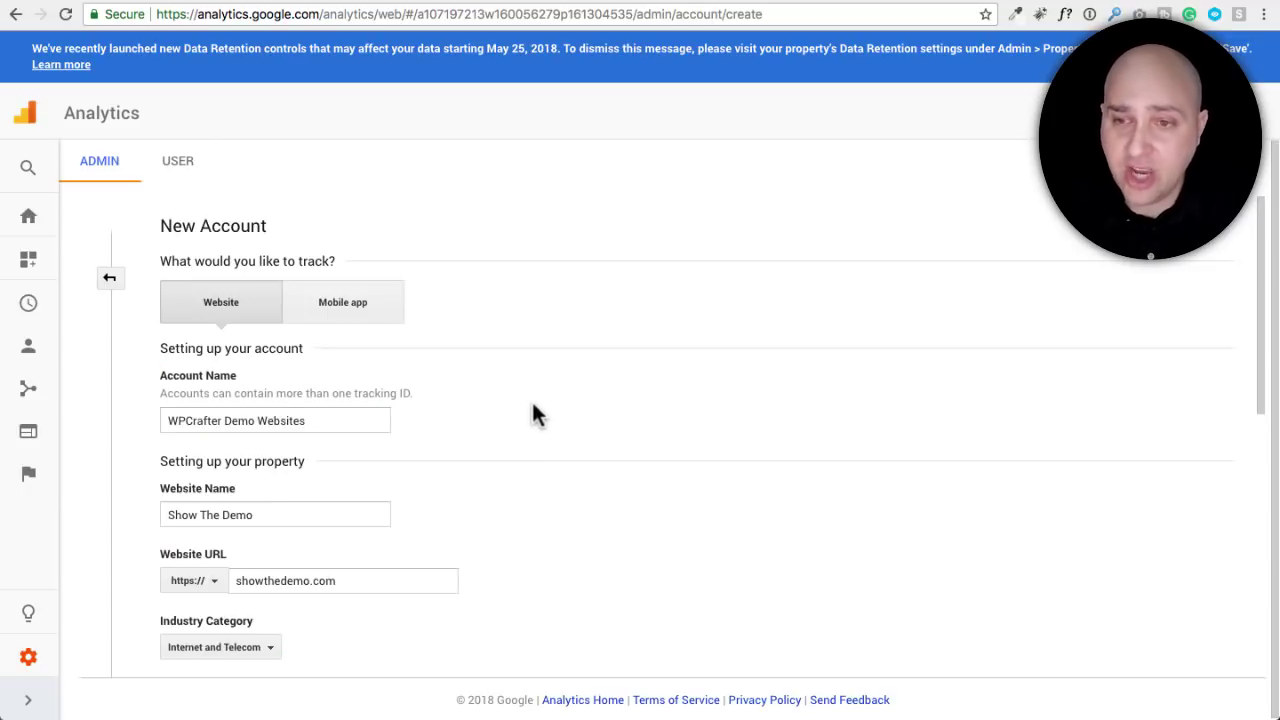
pyautogui.scroll(-3, 532, 414)
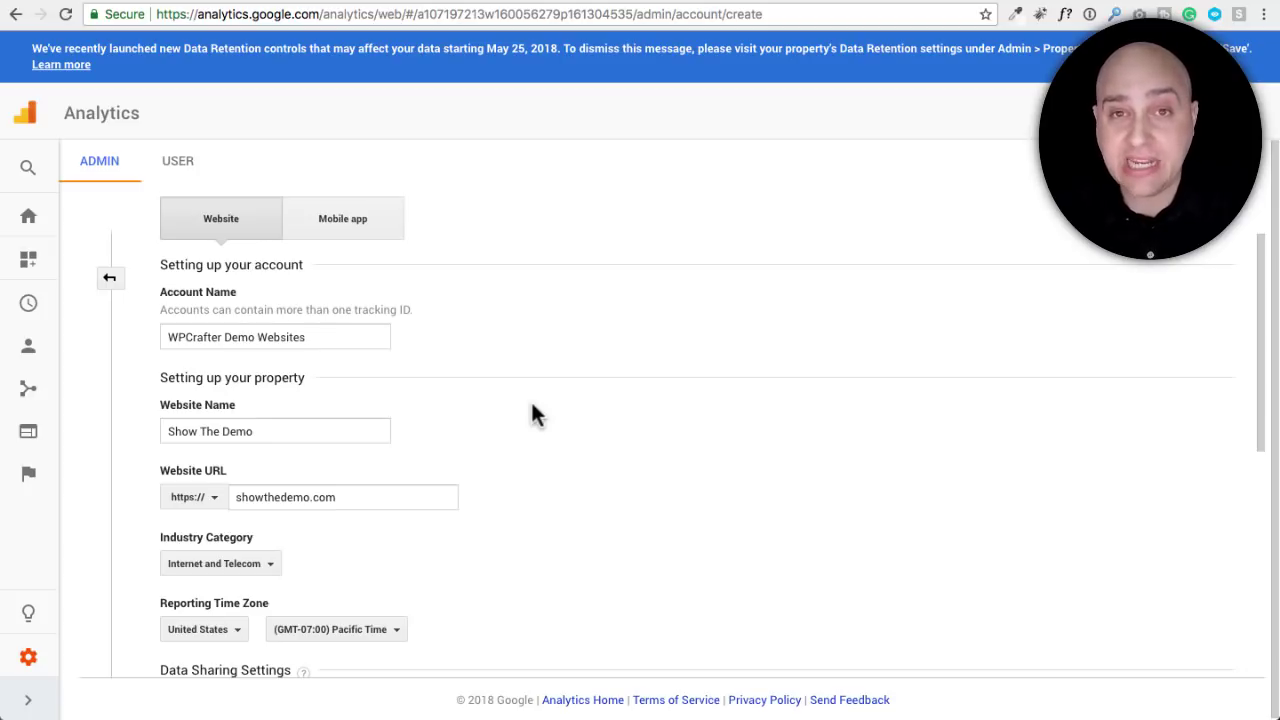
pyautogui.scroll(-1, 532, 414)
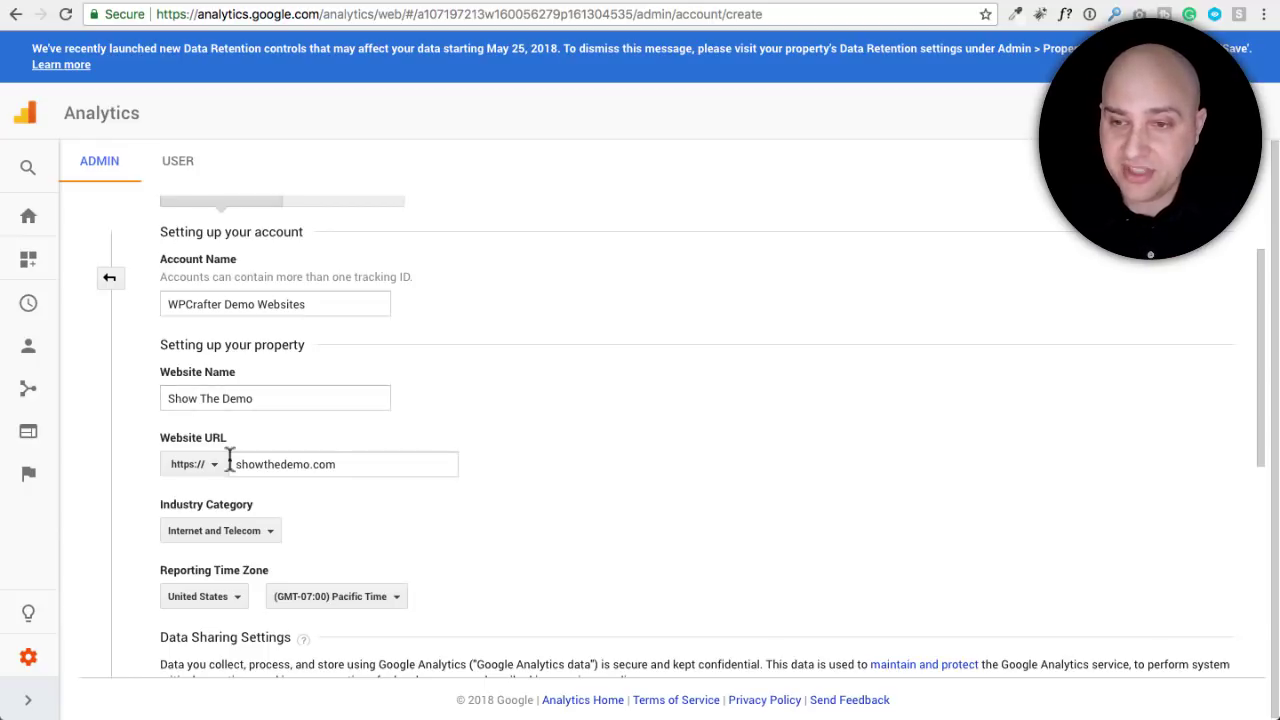
pyautogui.scroll(-2, 355, 420)
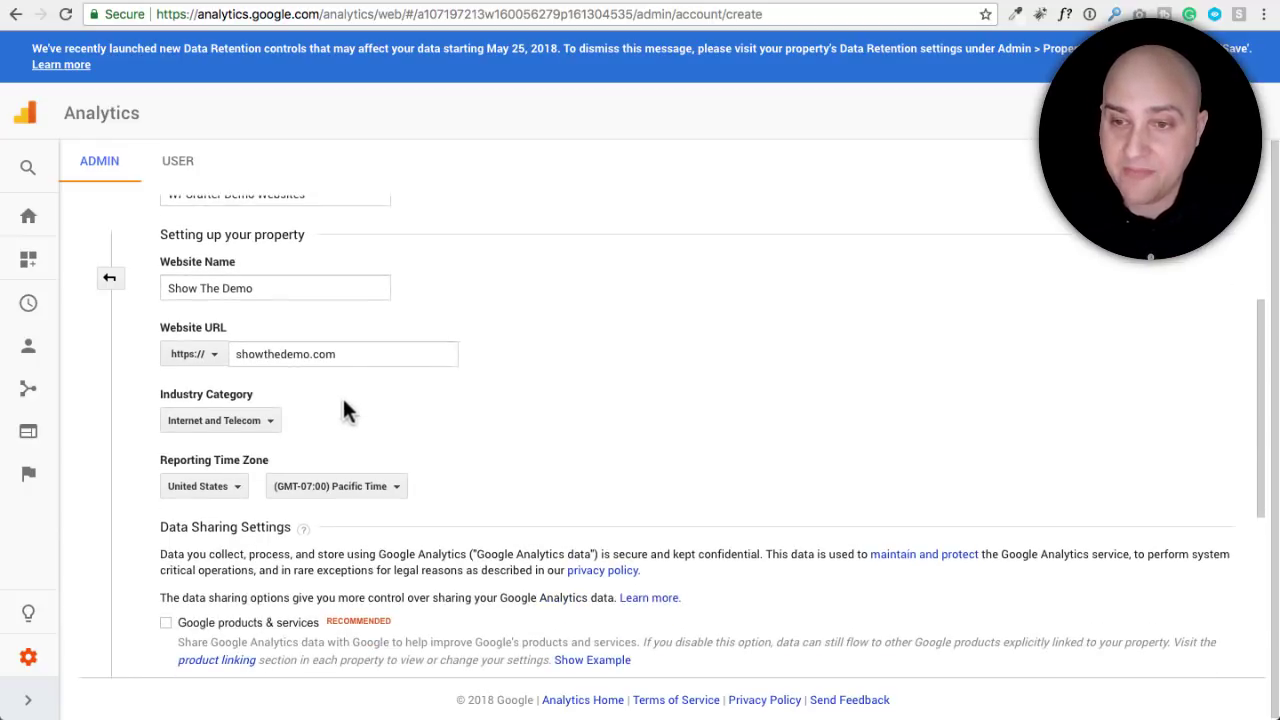
pyautogui.click(200, 360)
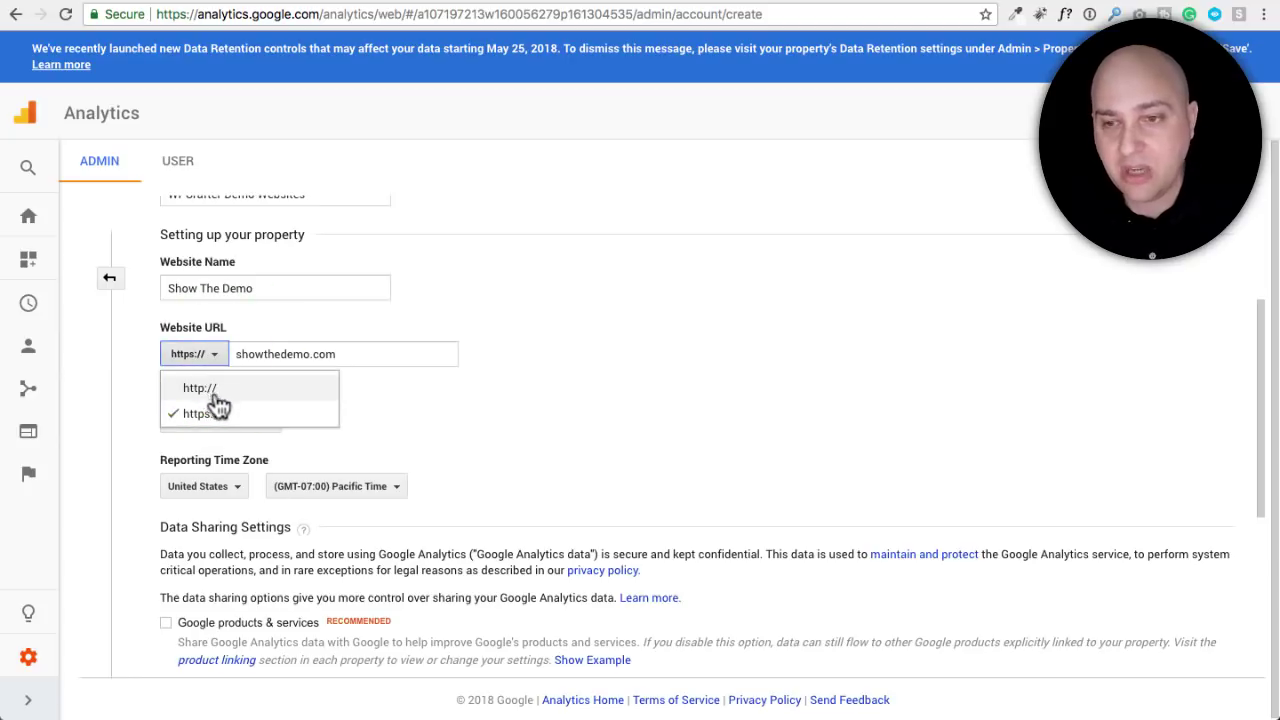
pyautogui.click(455, 417)
pyautogui.scroll(-1, 393, 415)
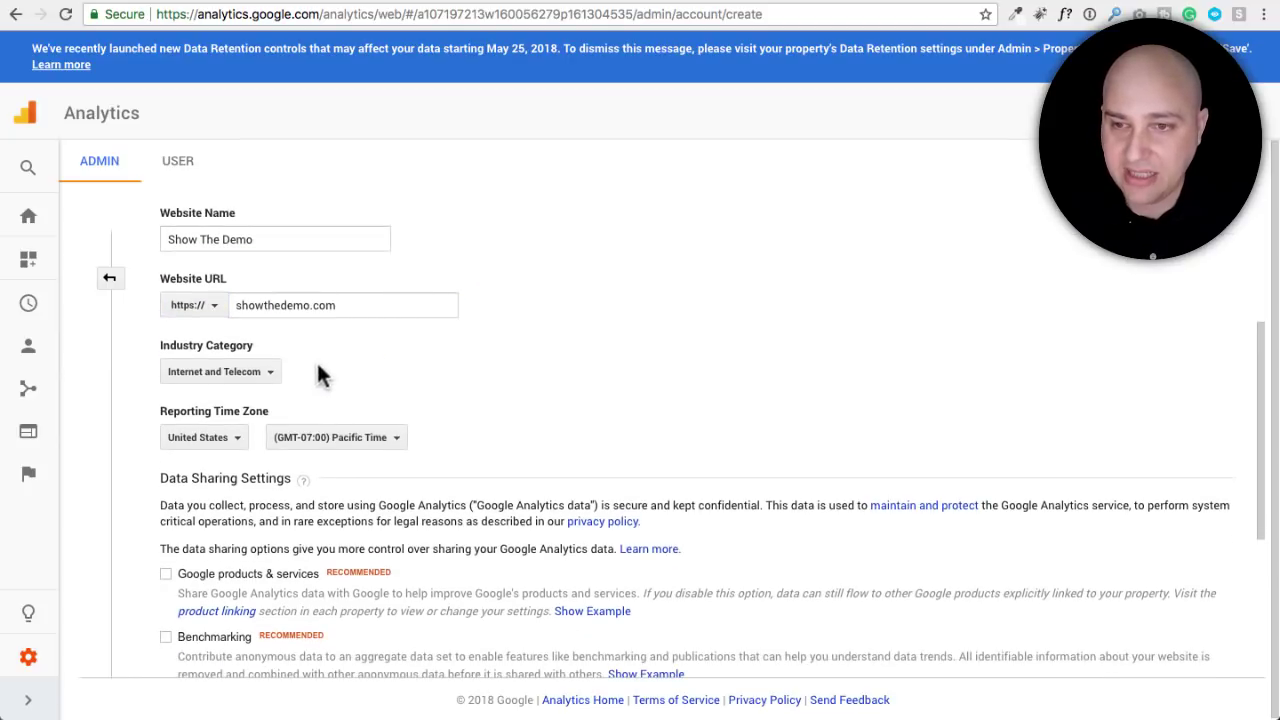
pyautogui.scroll(-3, 280, 395)
pyautogui.scroll(-1, 278, 393)
pyautogui.scroll(-3, 274, 383)
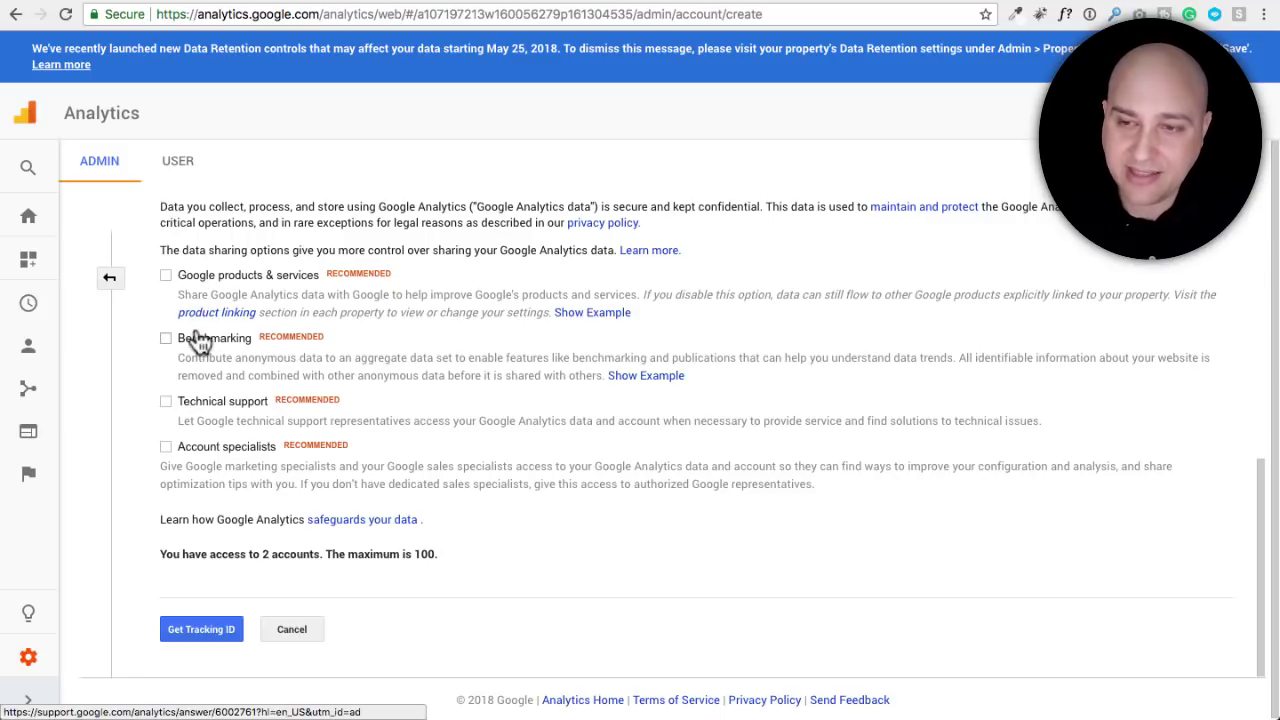
pyautogui.click(204, 640)
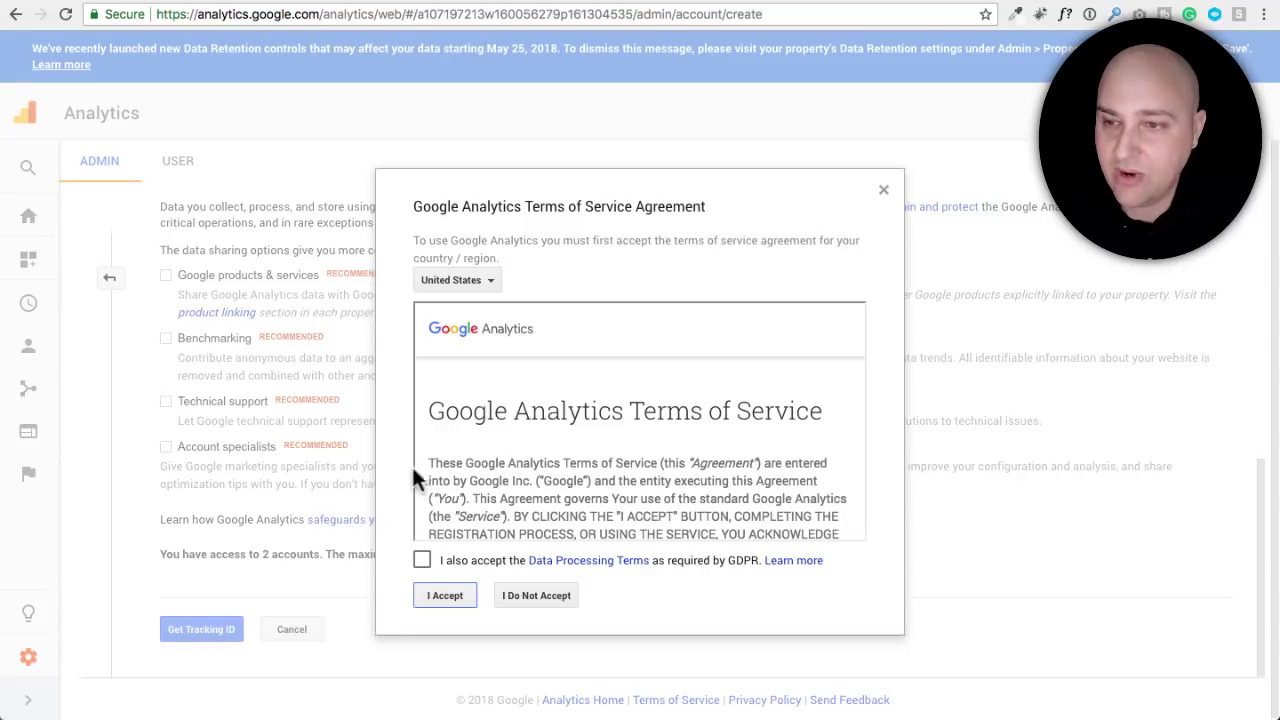
pyautogui.click(424, 560)
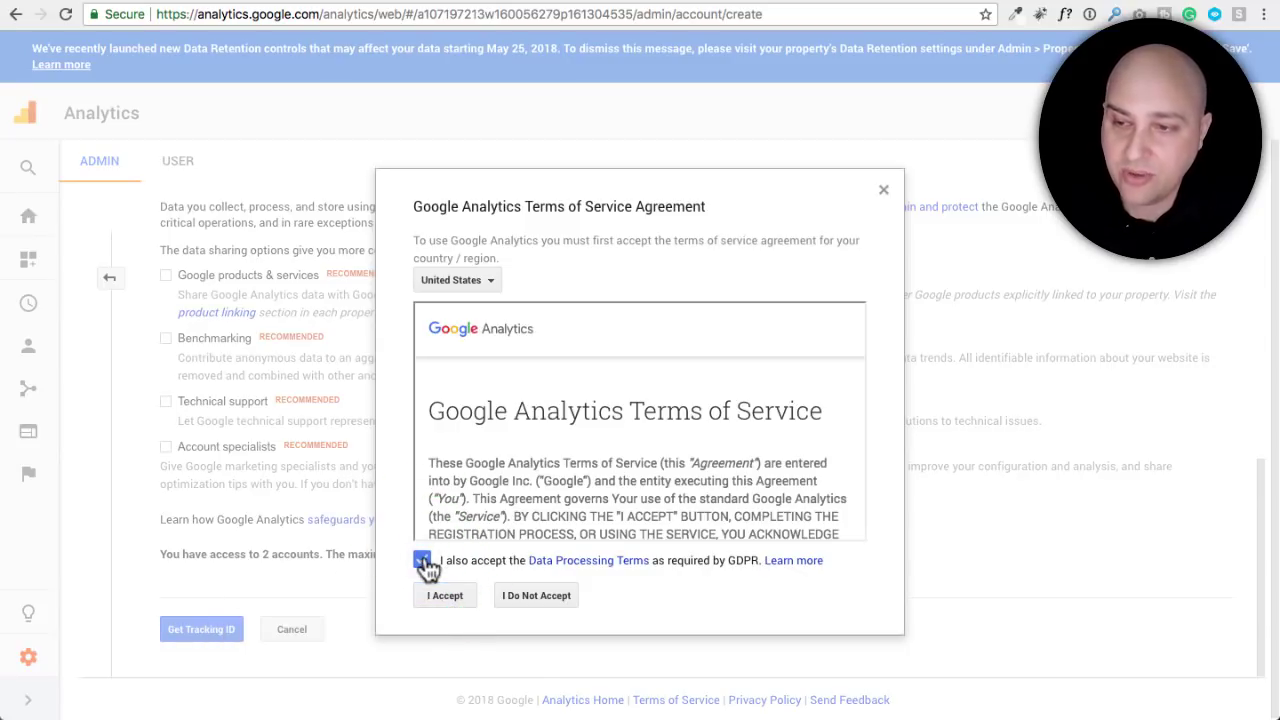
pyautogui.click(447, 596)
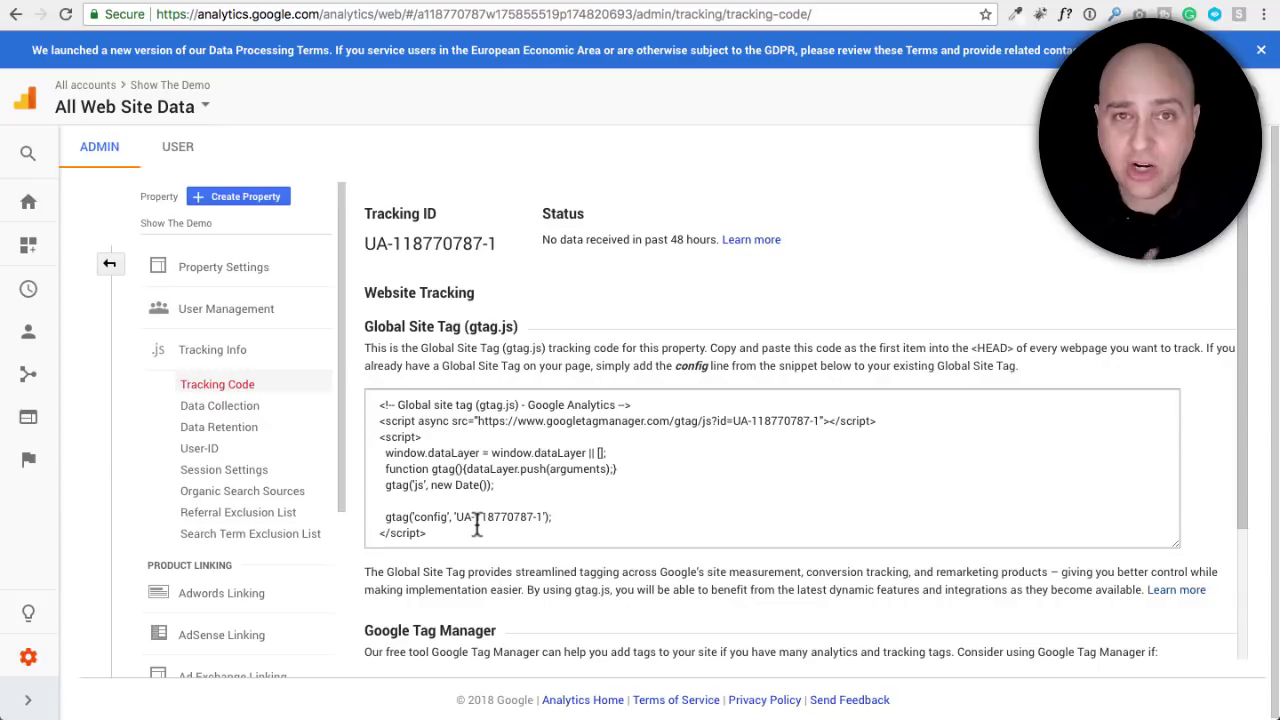
# Select the Global Site Tag snippet and switch to the showthedemo.com WordPress dashboard.
pyautogui.click(477, 527)
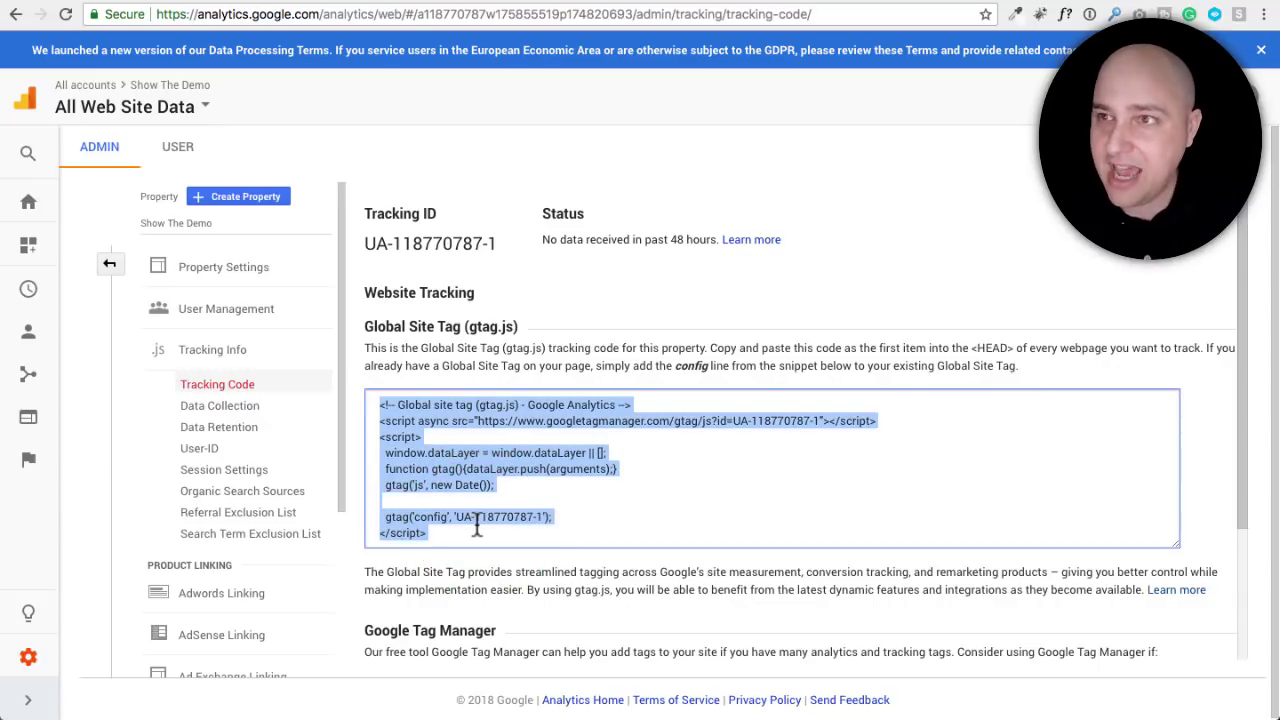
pyautogui.click(822, 4)
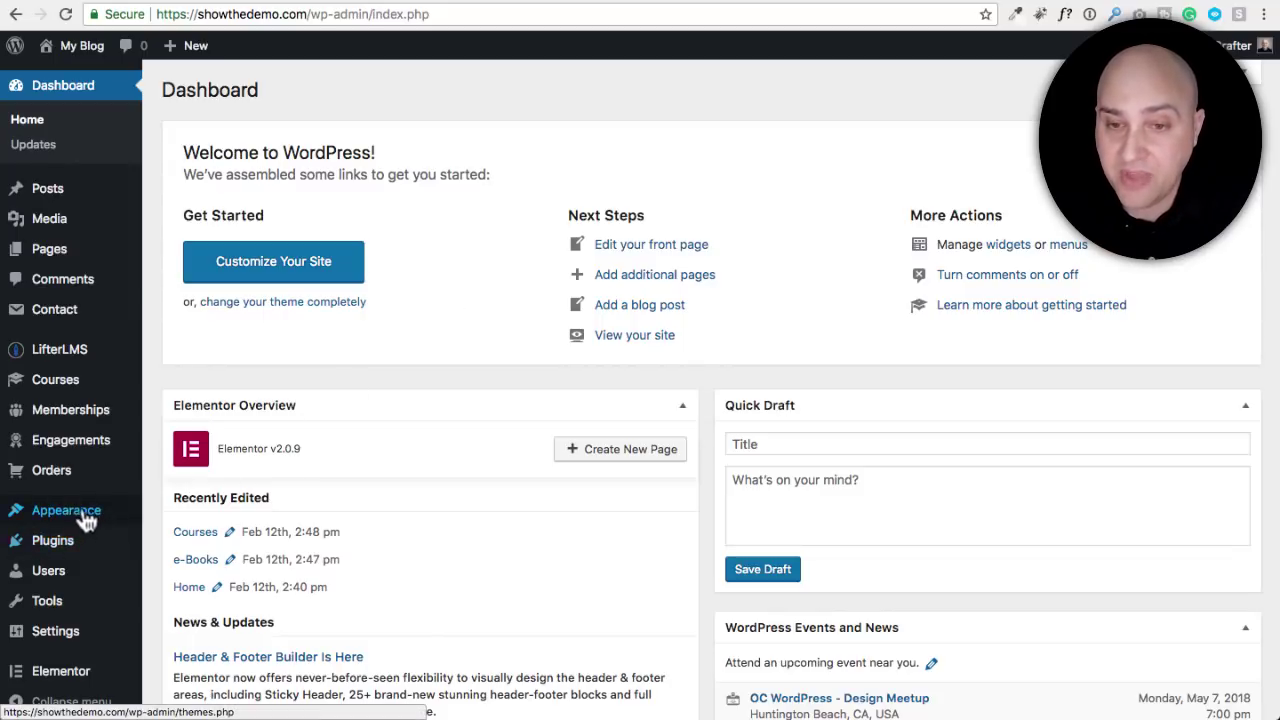
# Activate the Astra Custom Layouts module and open its empty layouts list.
pyautogui.moveTo(66, 510)
pyautogui.click(197, 625)
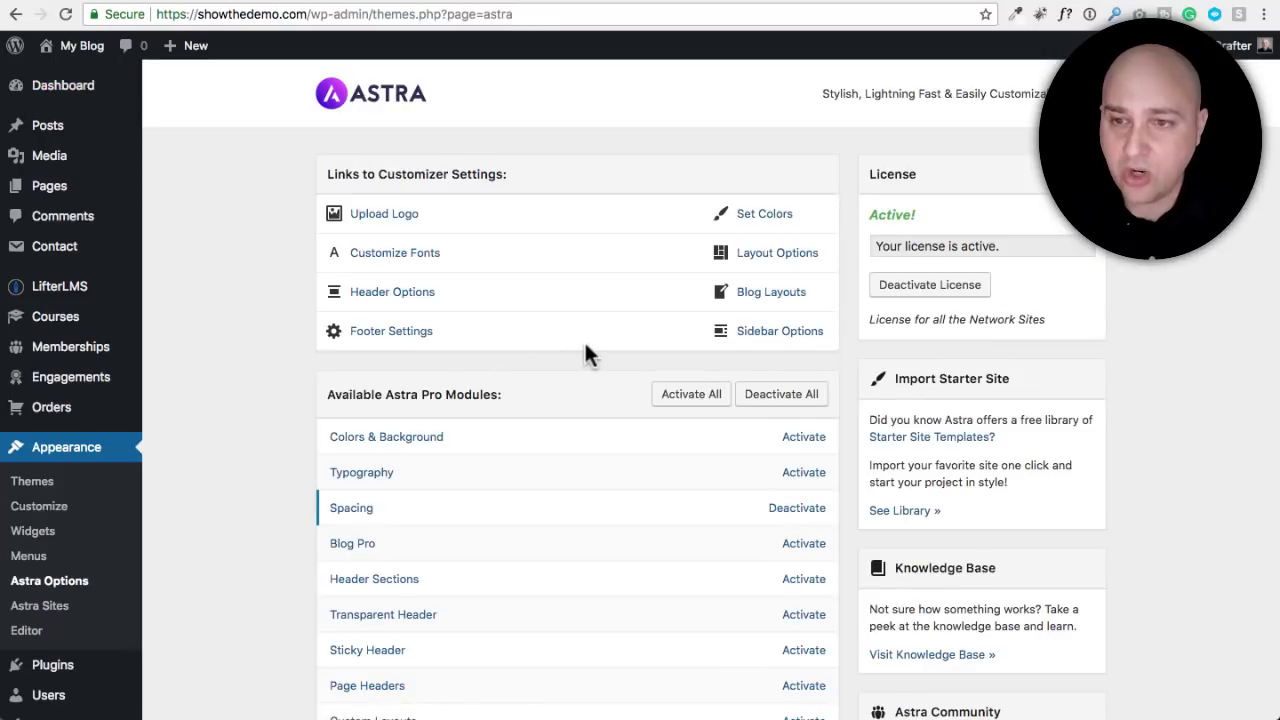
pyautogui.scroll(-5, 585, 345)
pyautogui.scroll(-2, 586, 352)
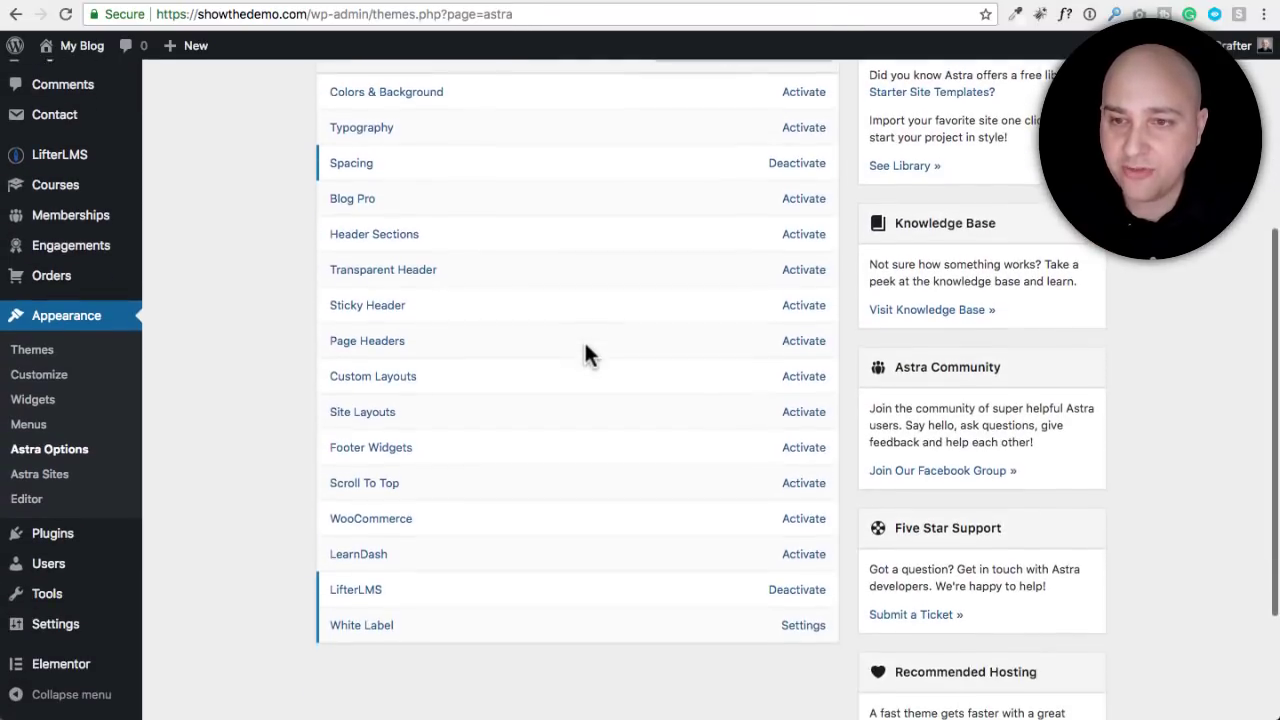
pyautogui.click(800, 378)
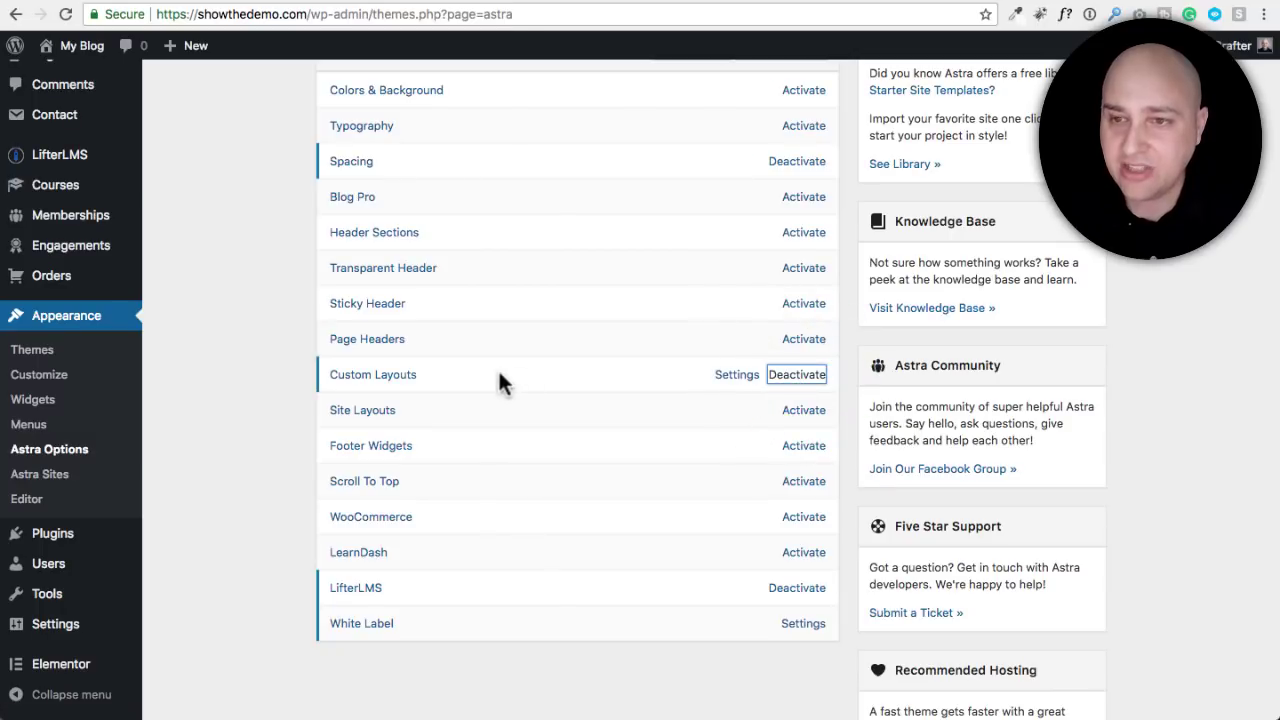
pyautogui.click(736, 376)
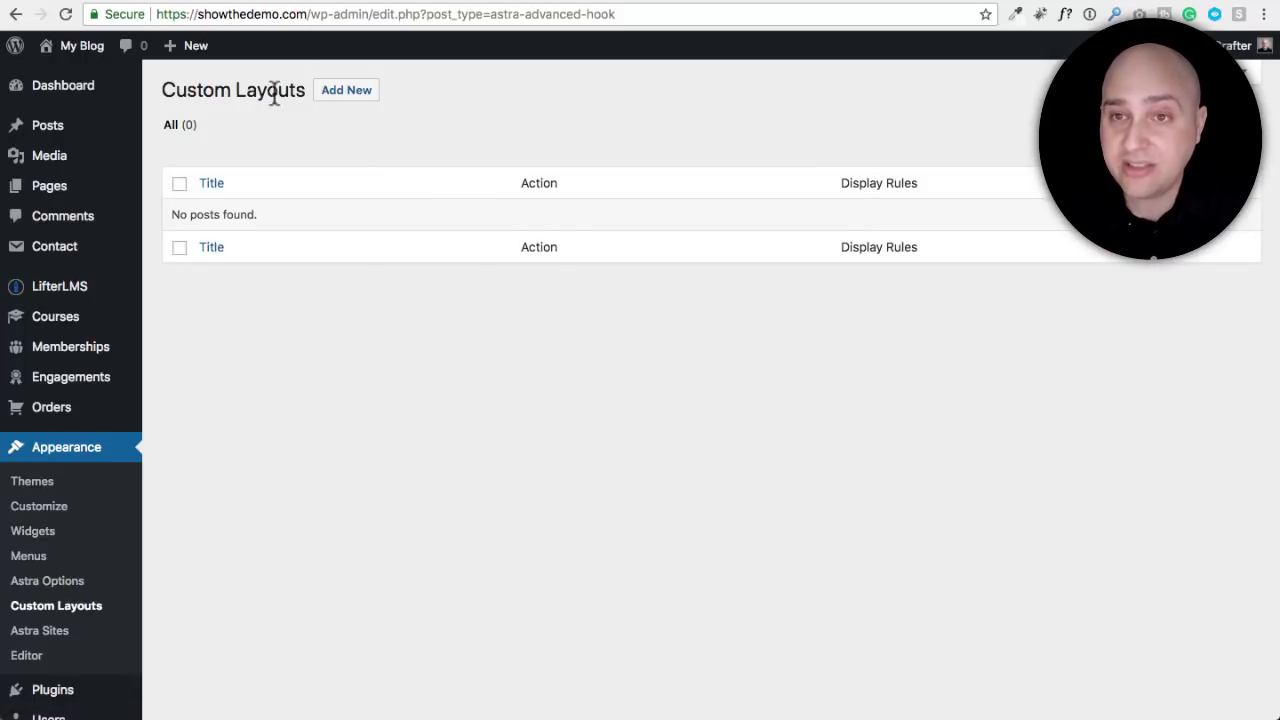
# Create a new custom layout titled 'Google Analytics Code'.
pyautogui.click(352, 92)
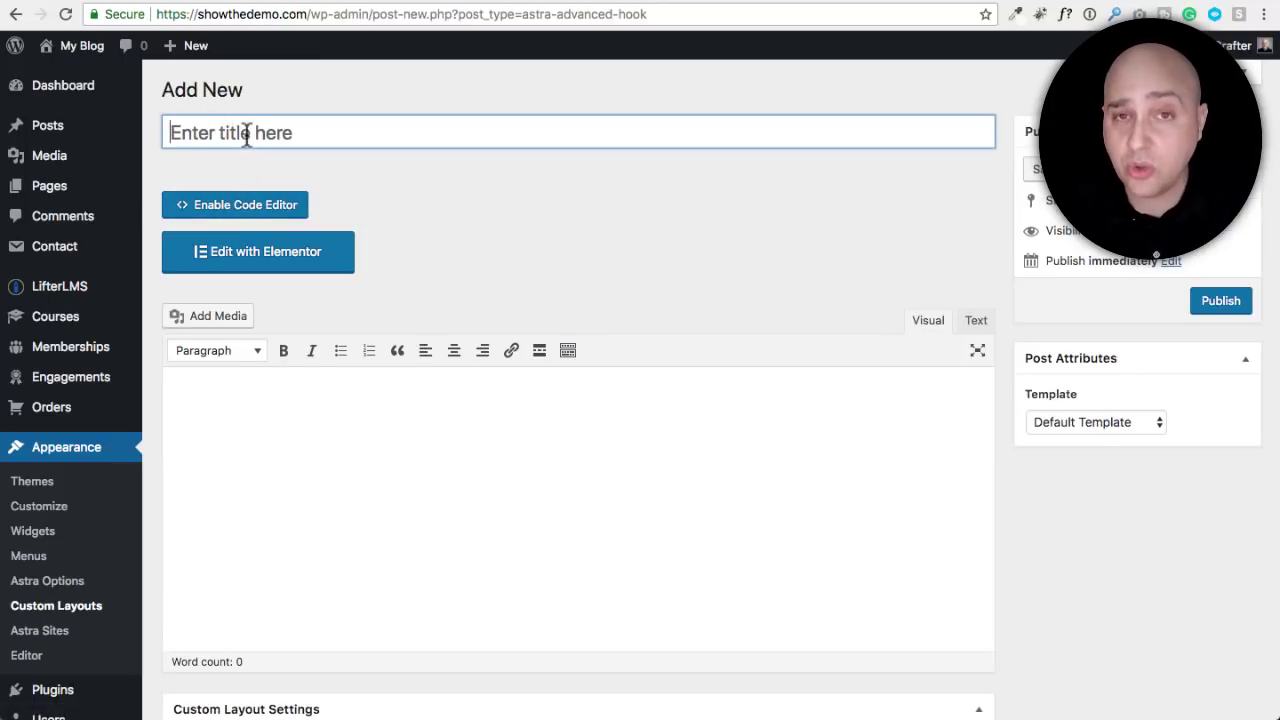
pyautogui.write('Google Analytics Code')
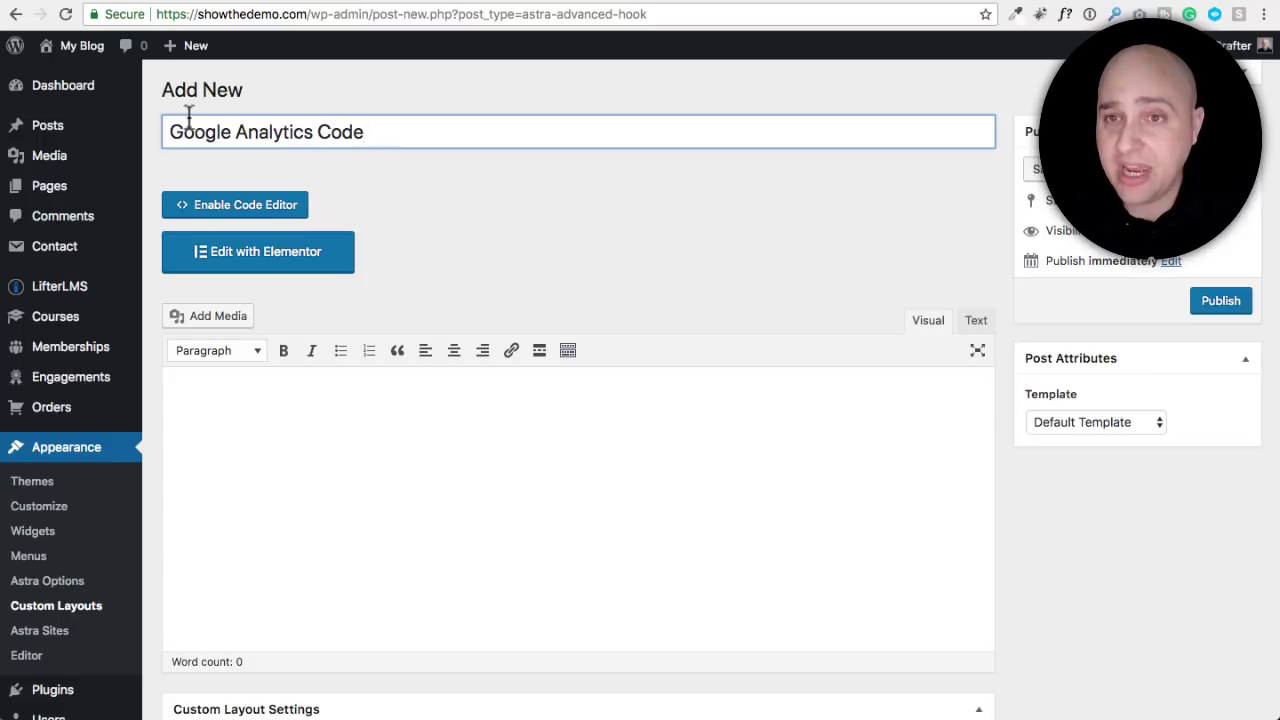
pyautogui.scroll(-1, 534, 197)
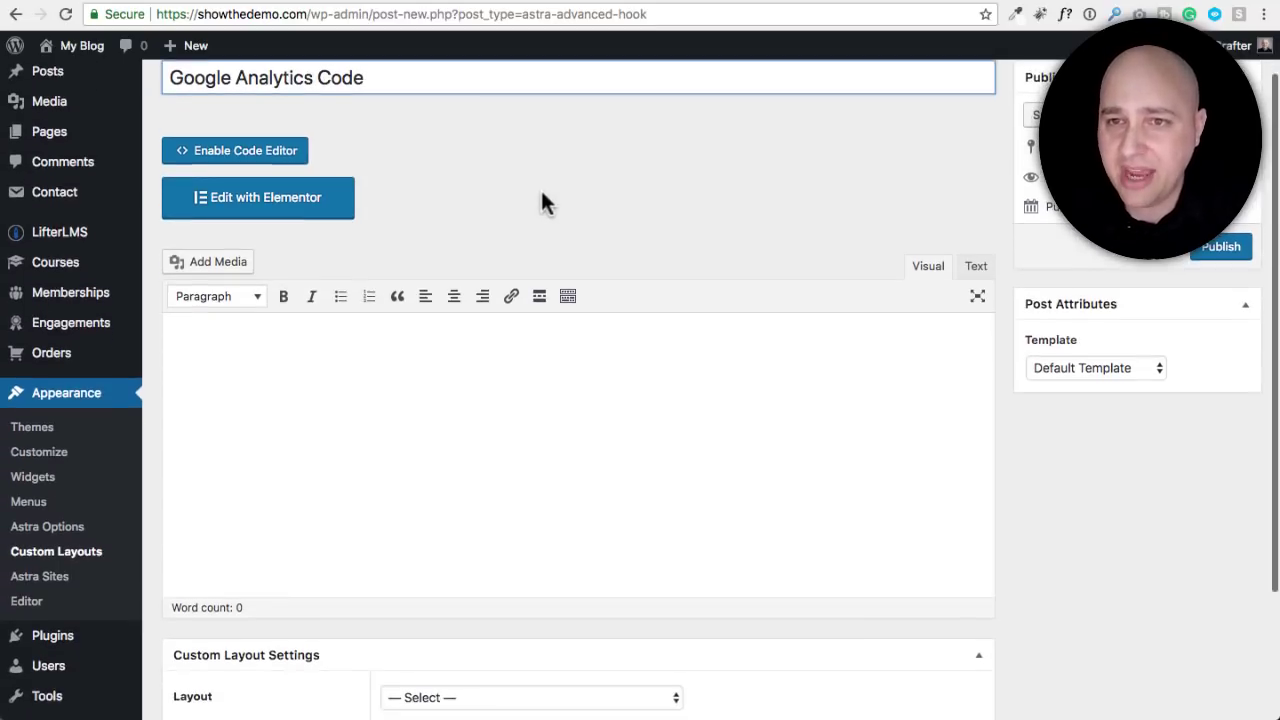
# Switch the content to the code editor and paste the gtag script over the placeholder.
pyautogui.click(480, 380)
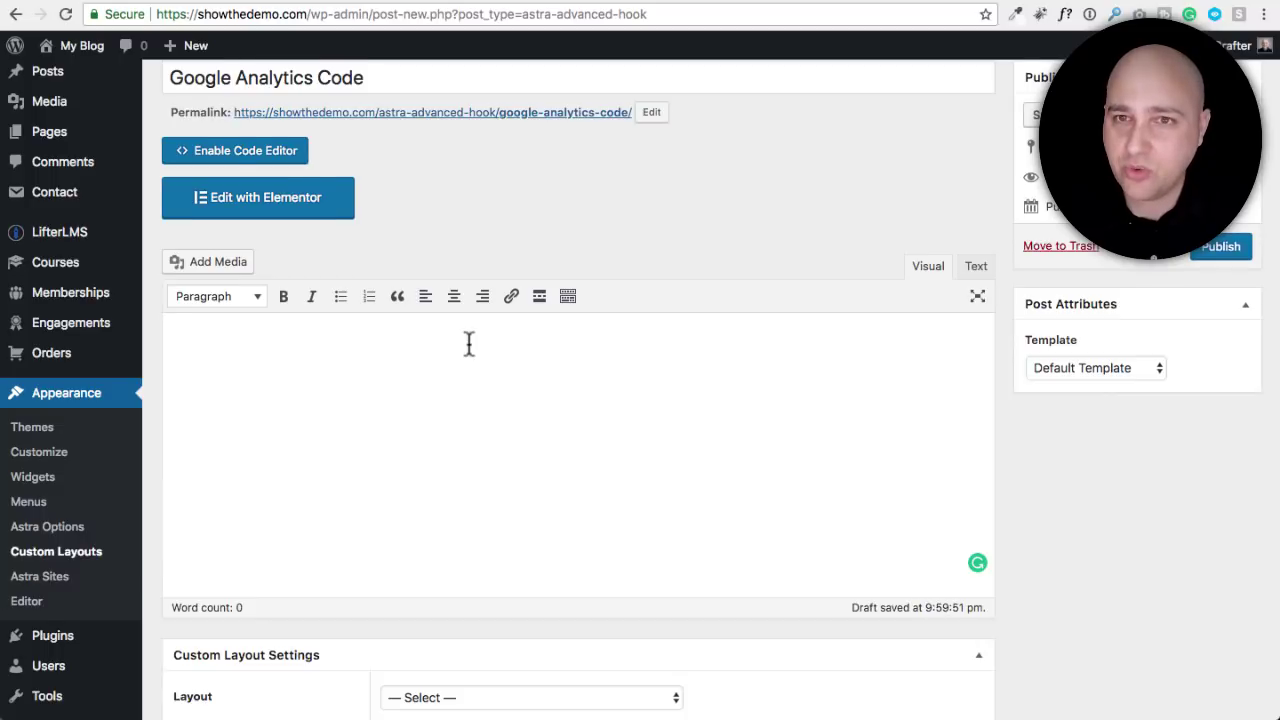
pyautogui.scroll(1, 410, 290)
pyautogui.click(230, 210)
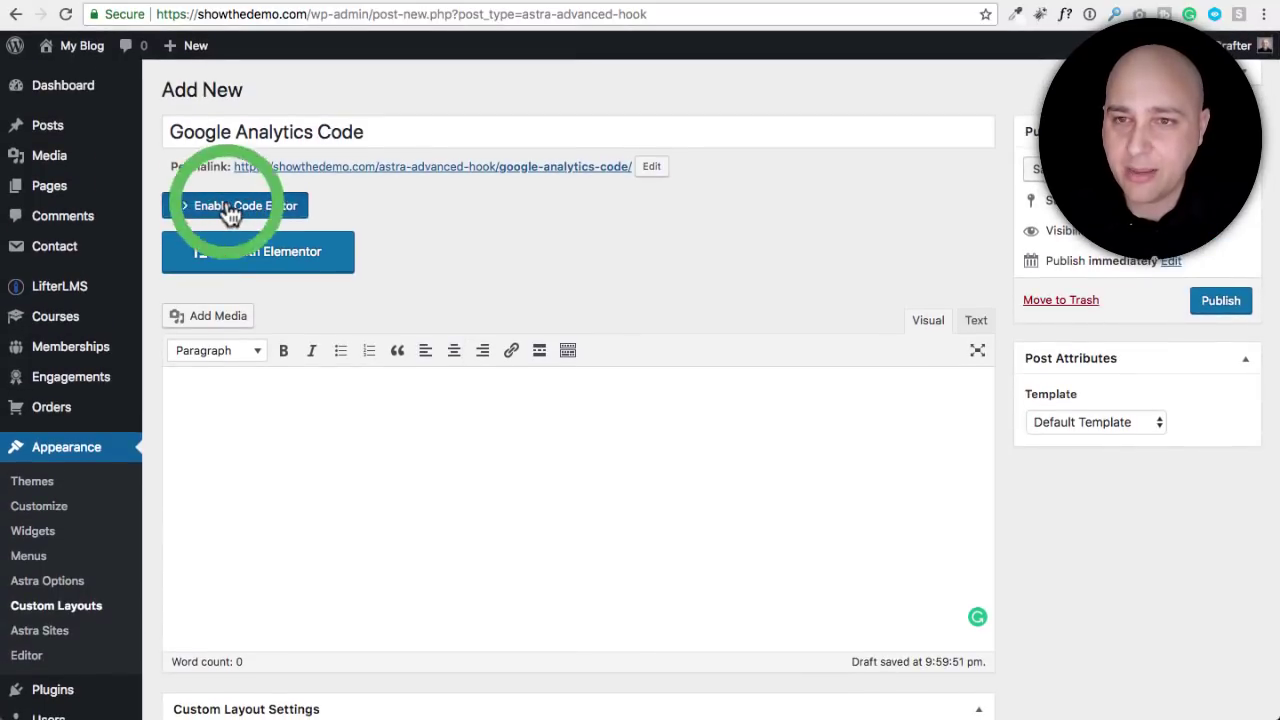
pyautogui.click(328, 290)
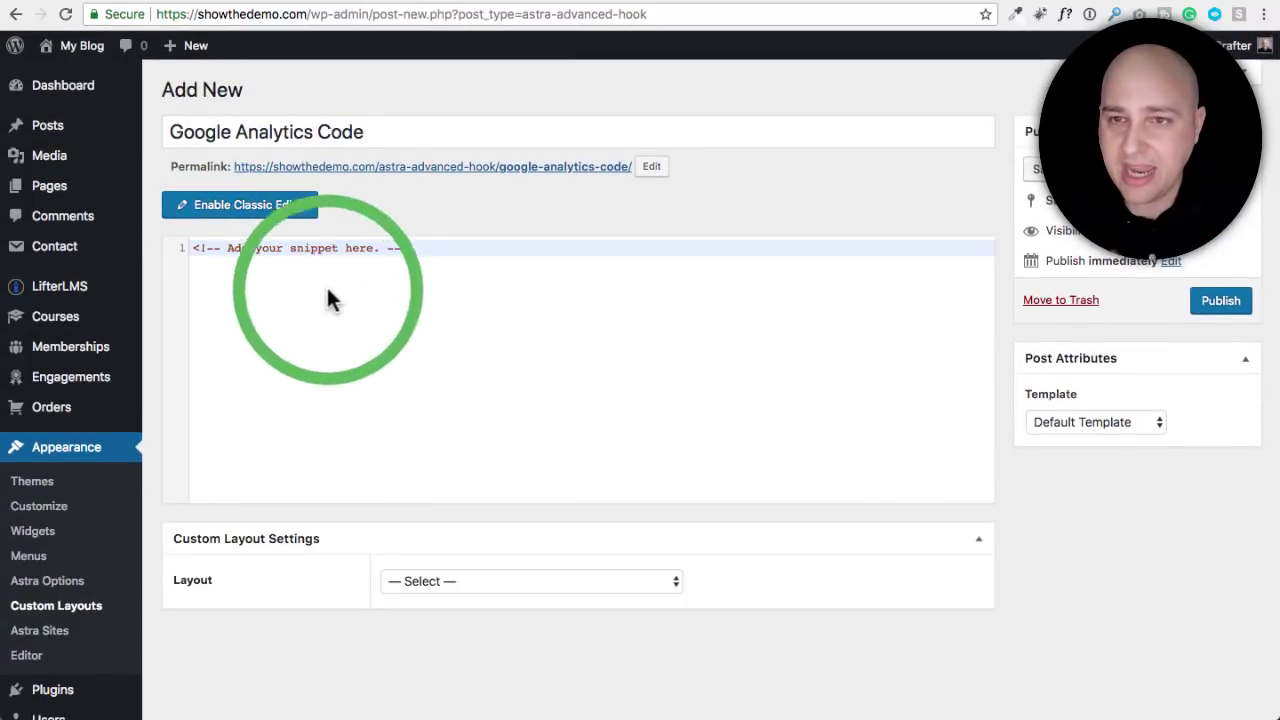
pyautogui.tripleClick(436, 290)
pyautogui.hotkey('ctrl', 'v')
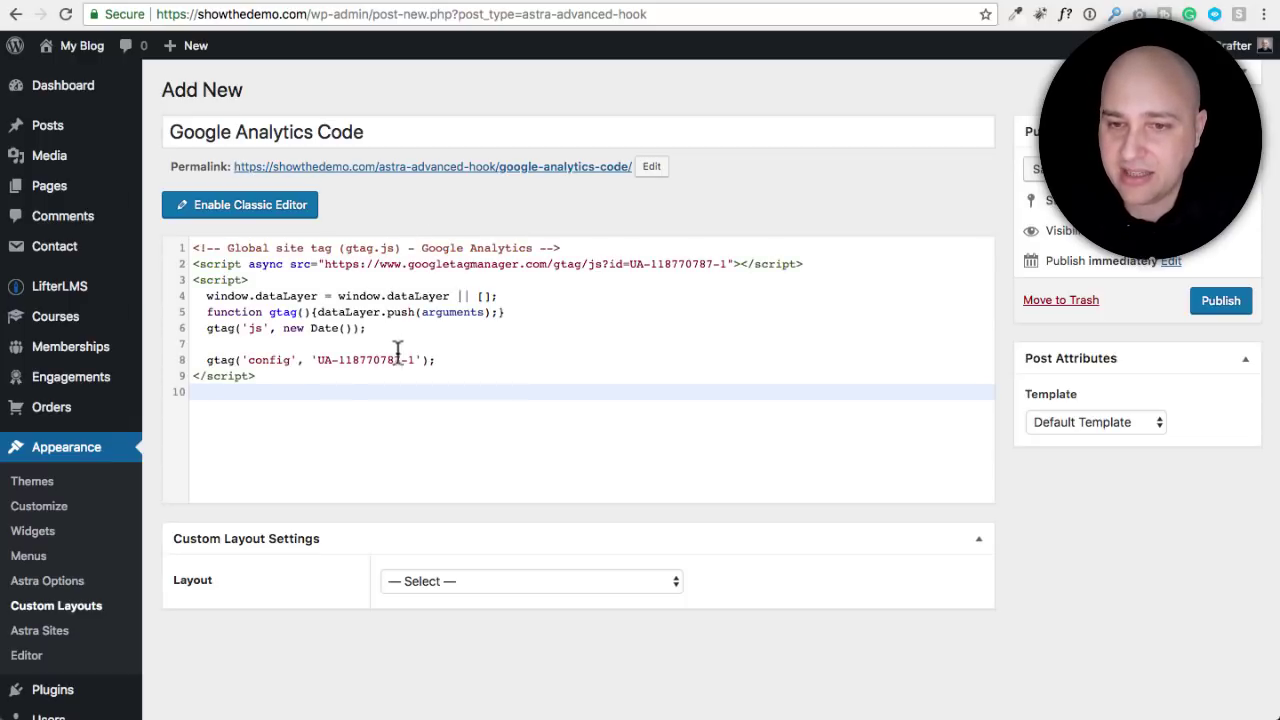
pyautogui.scroll(-3, 330, 490)
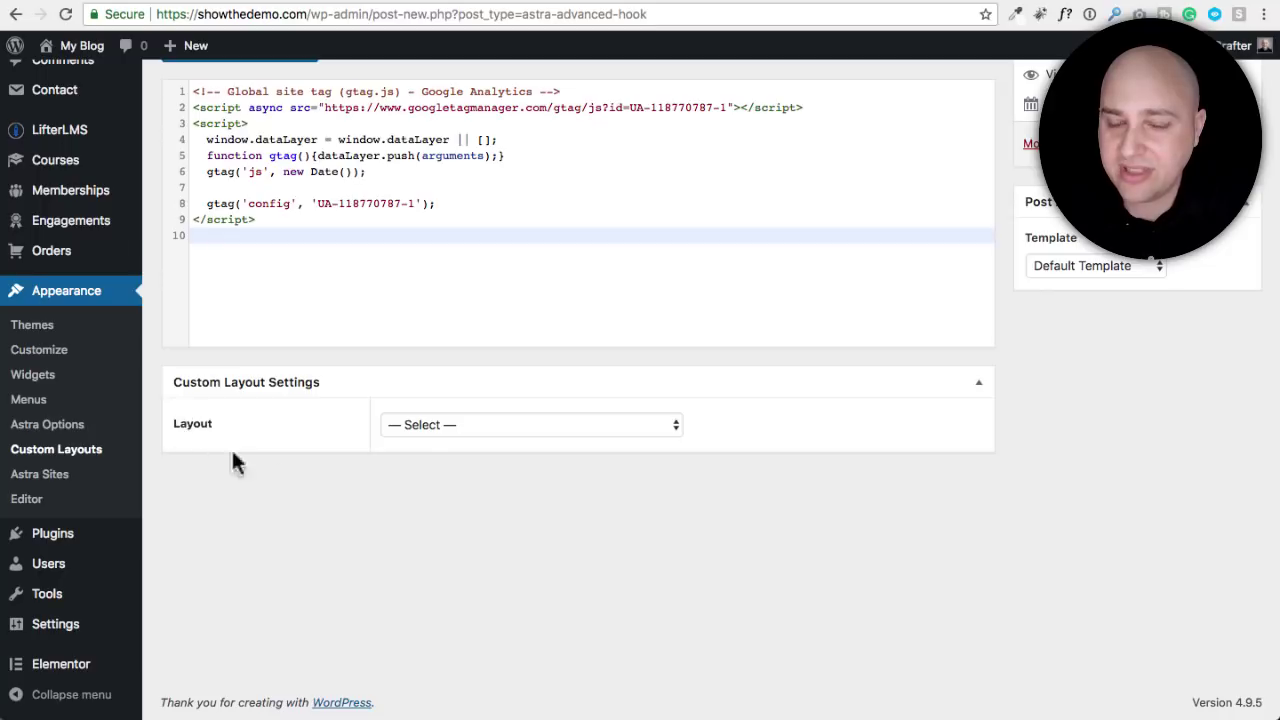
# Set the layout to Hooks on wp_head, displayed on the Entire Website.
pyautogui.click(510, 430)
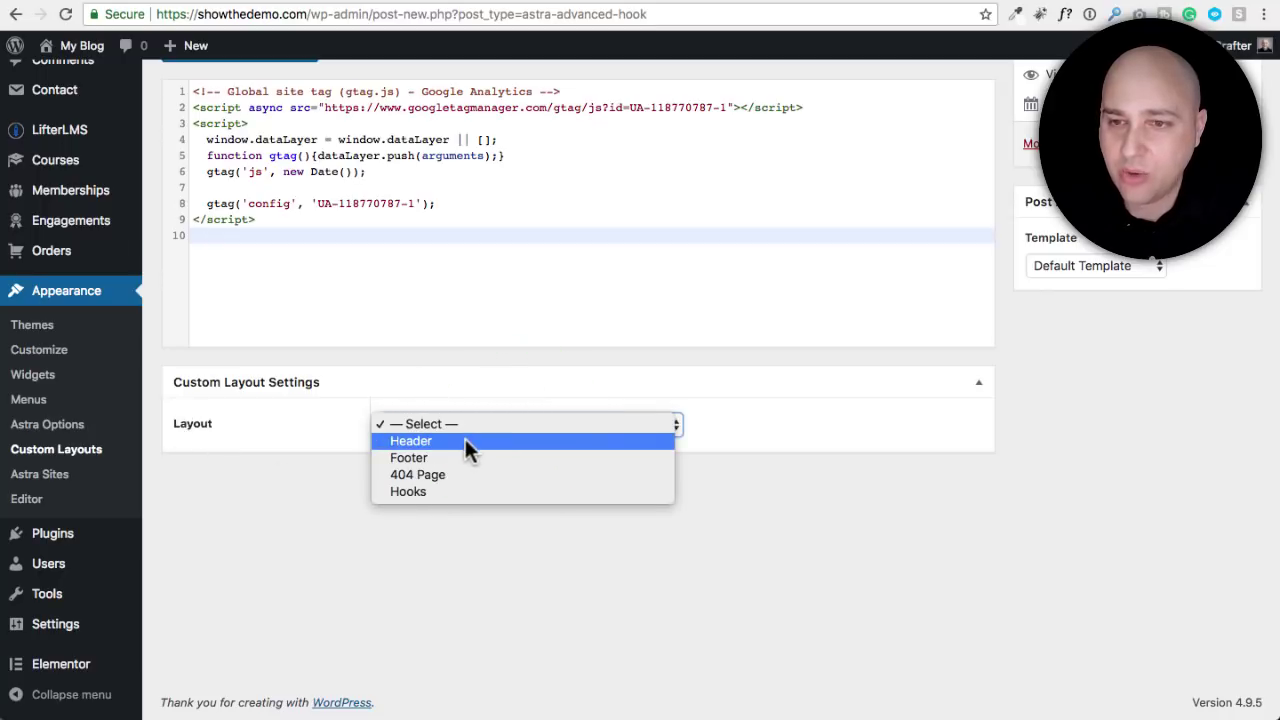
pyautogui.click(430, 492)
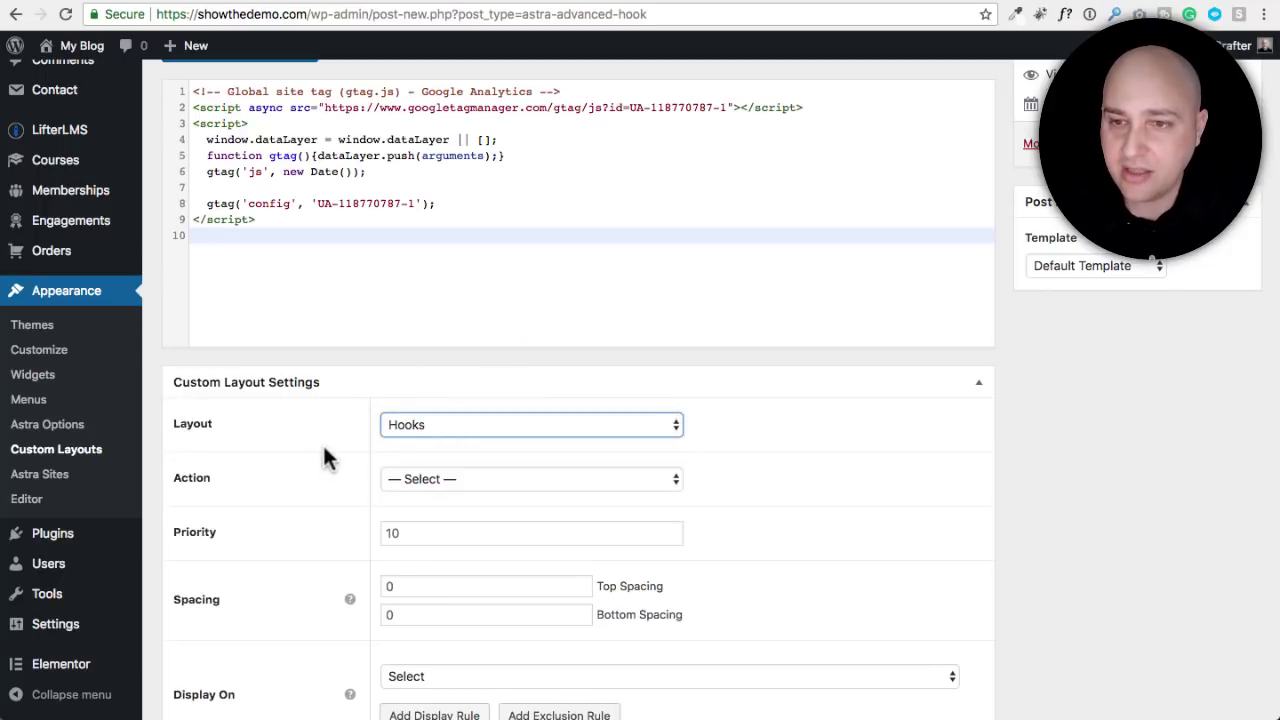
pyautogui.scroll(-2, 330, 440)
pyautogui.scroll(-2, 330, 432)
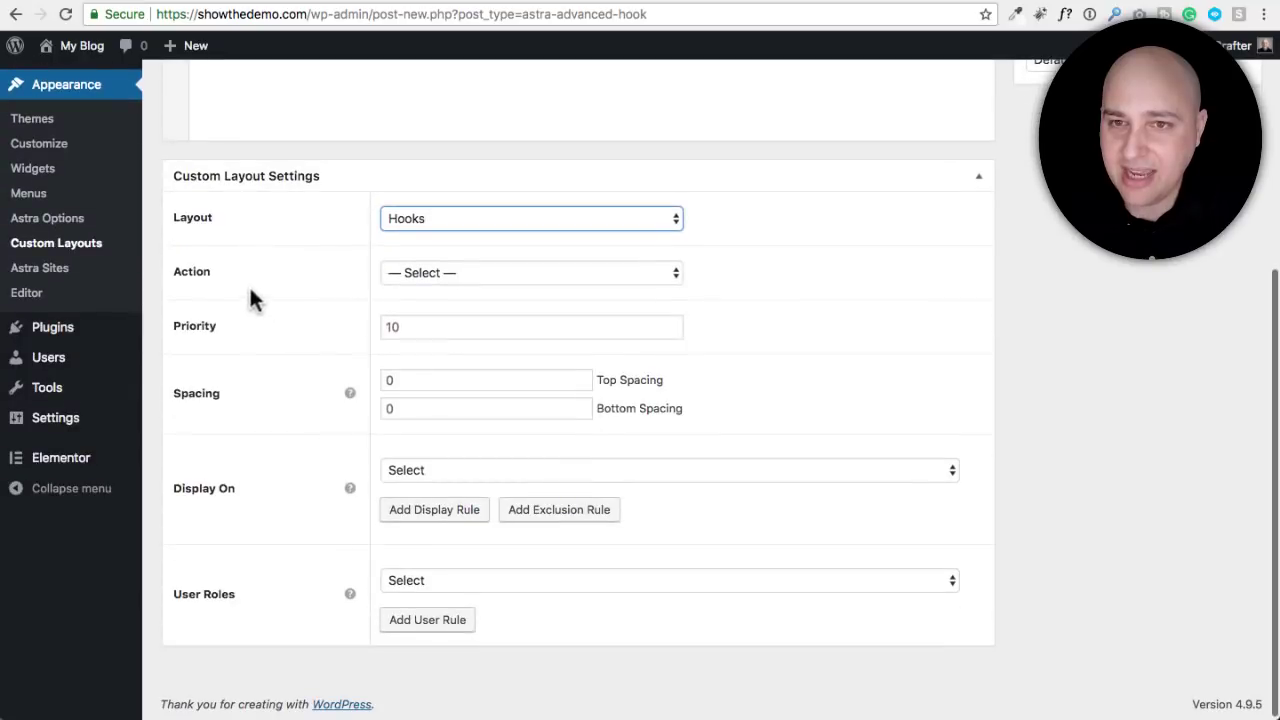
pyautogui.click(485, 280)
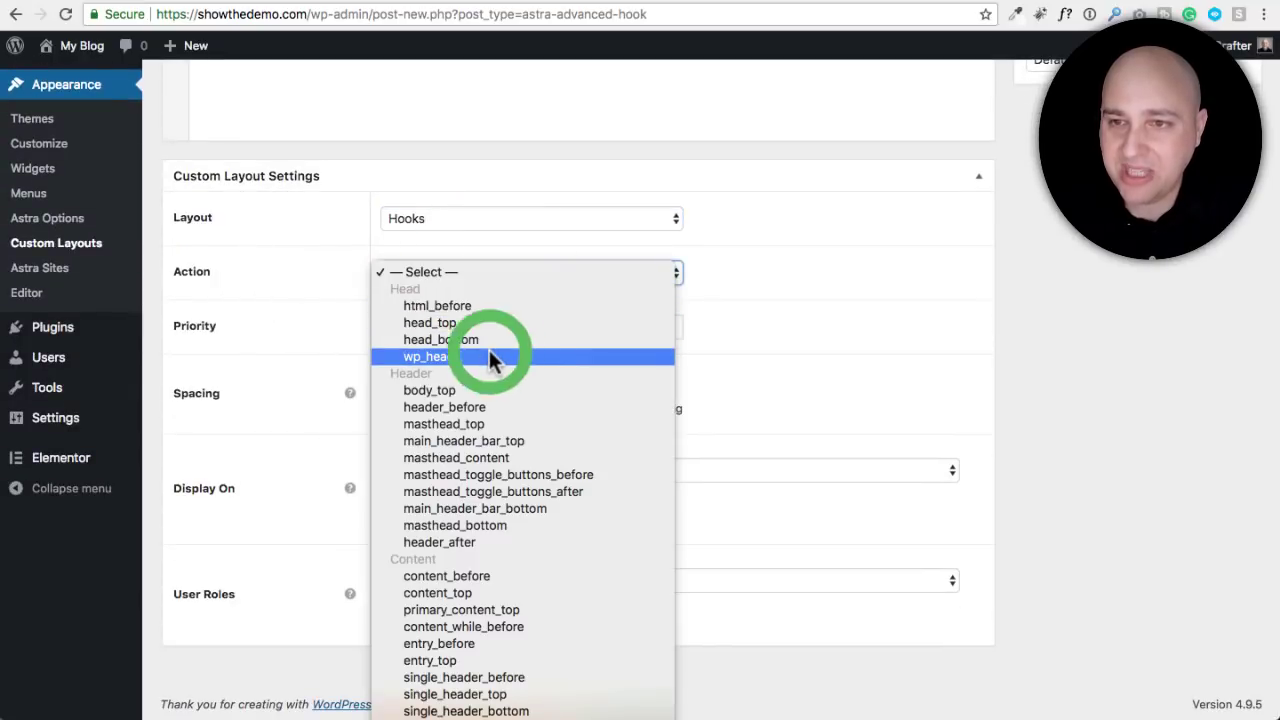
pyautogui.click(490, 360)
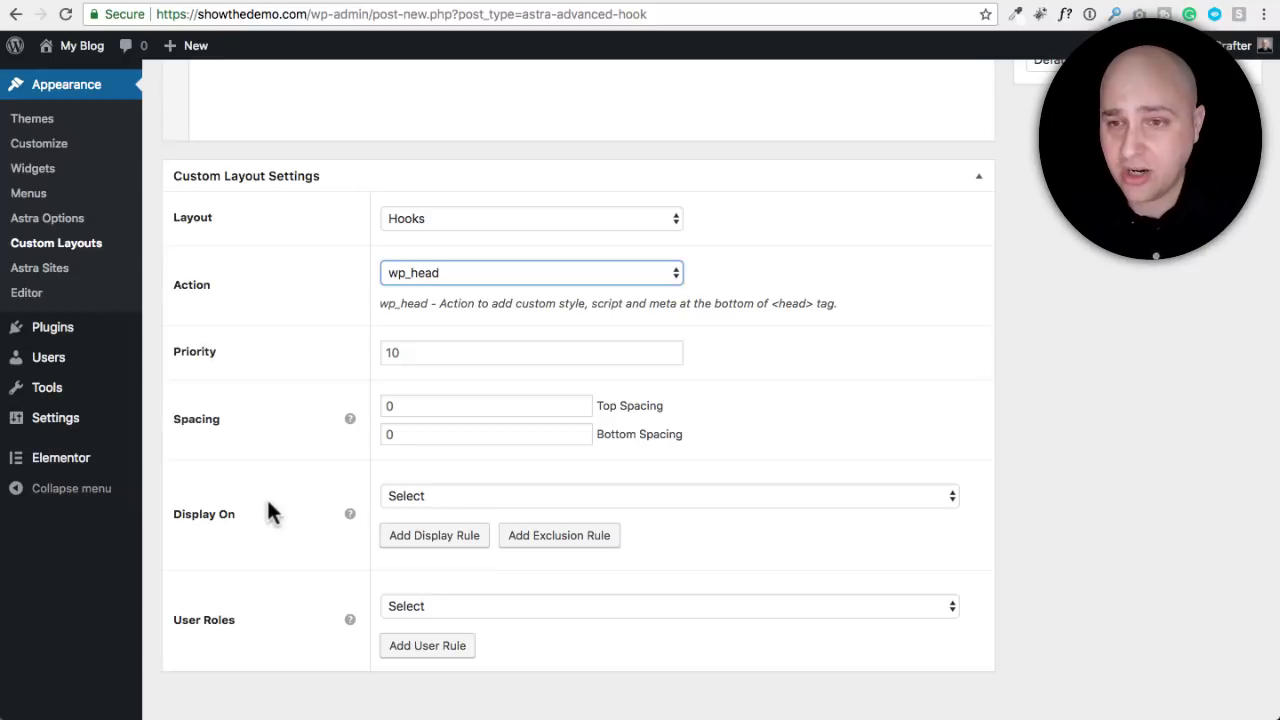
pyautogui.click(473, 495)
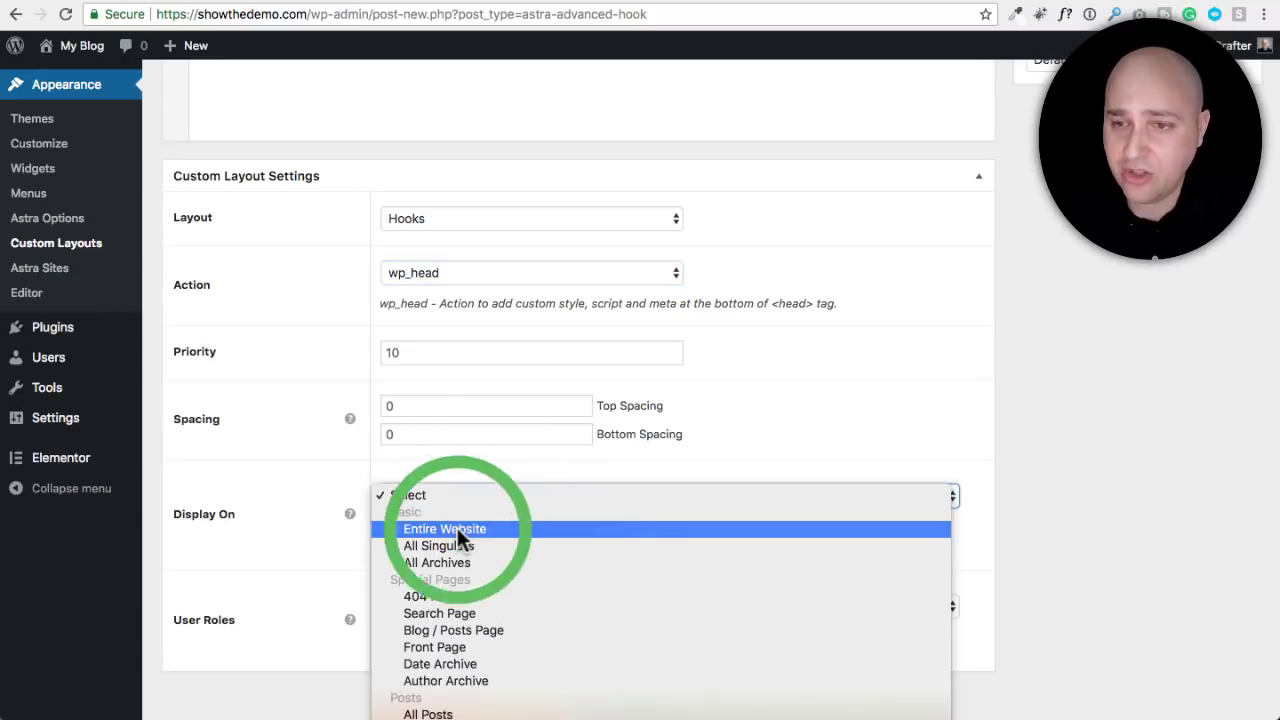
pyautogui.click(457, 528)
# Publish the Google Analytics Code custom layout.
pyautogui.click(1090, 478)
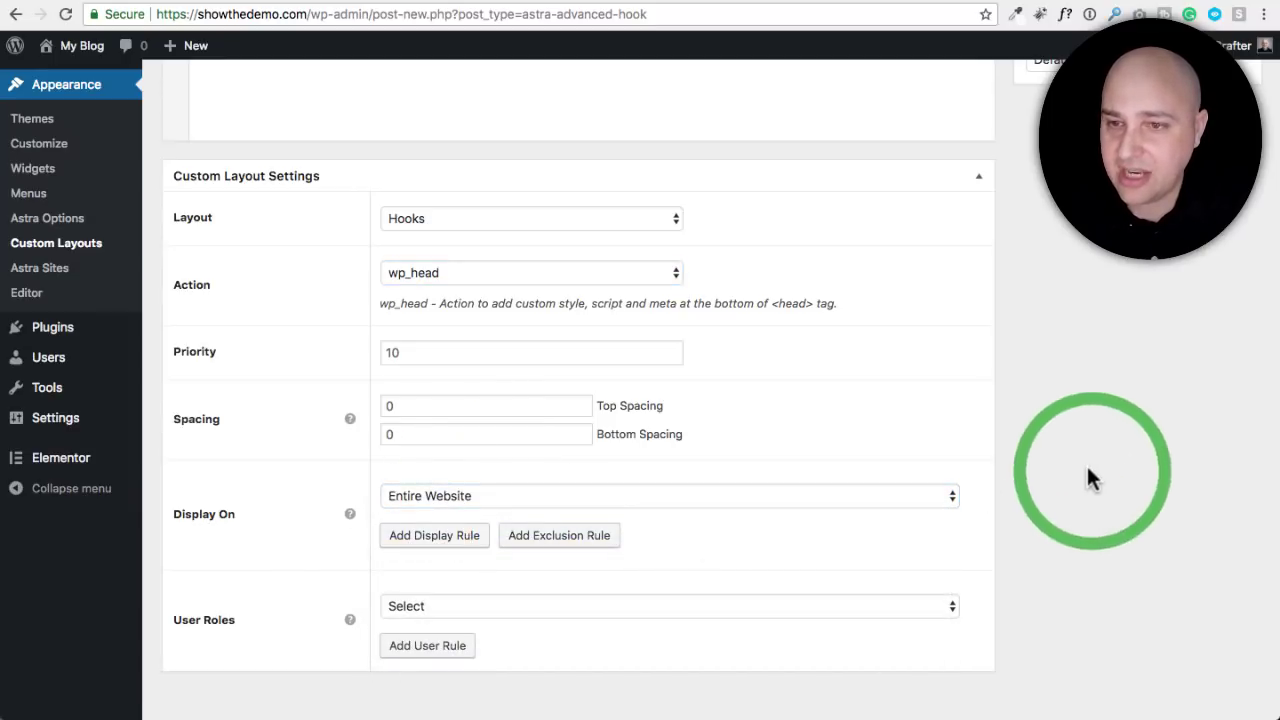
pyautogui.scroll(5, 1056, 460)
pyautogui.click(1200, 302)
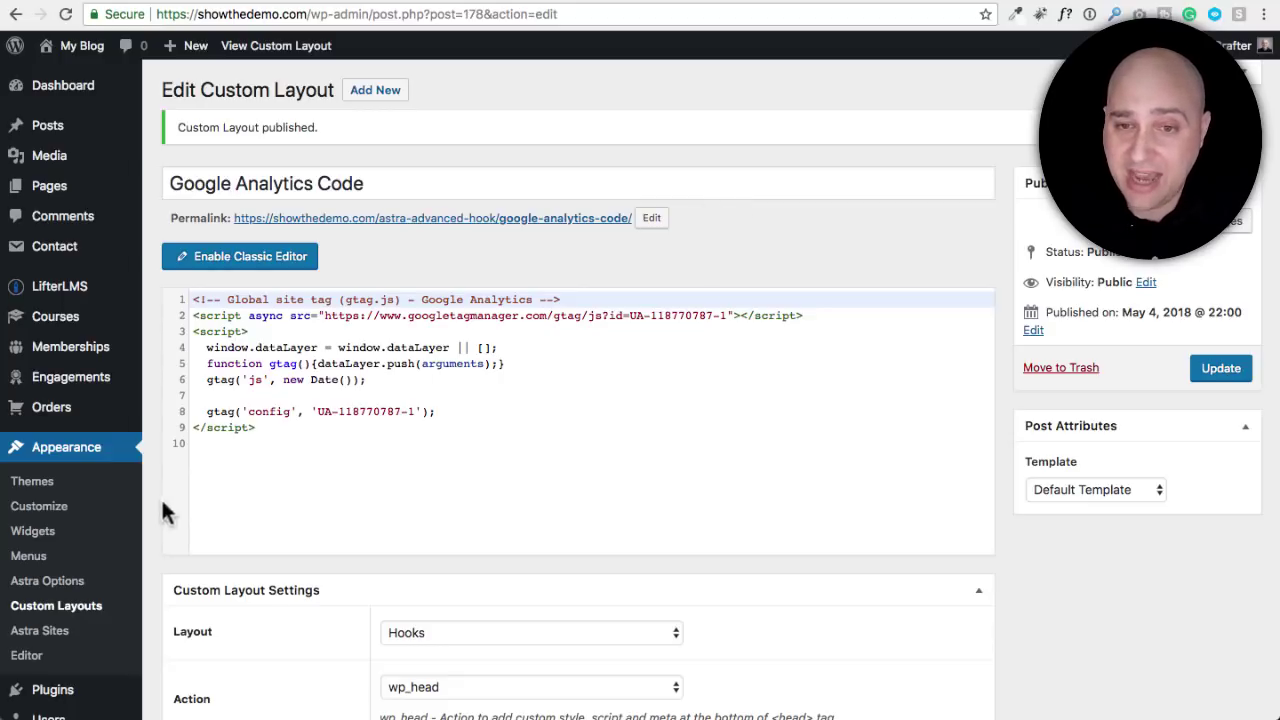
# Move the Google Analytics Code layout to the Trash from the Custom Layouts list.
pyautogui.click(70, 607)
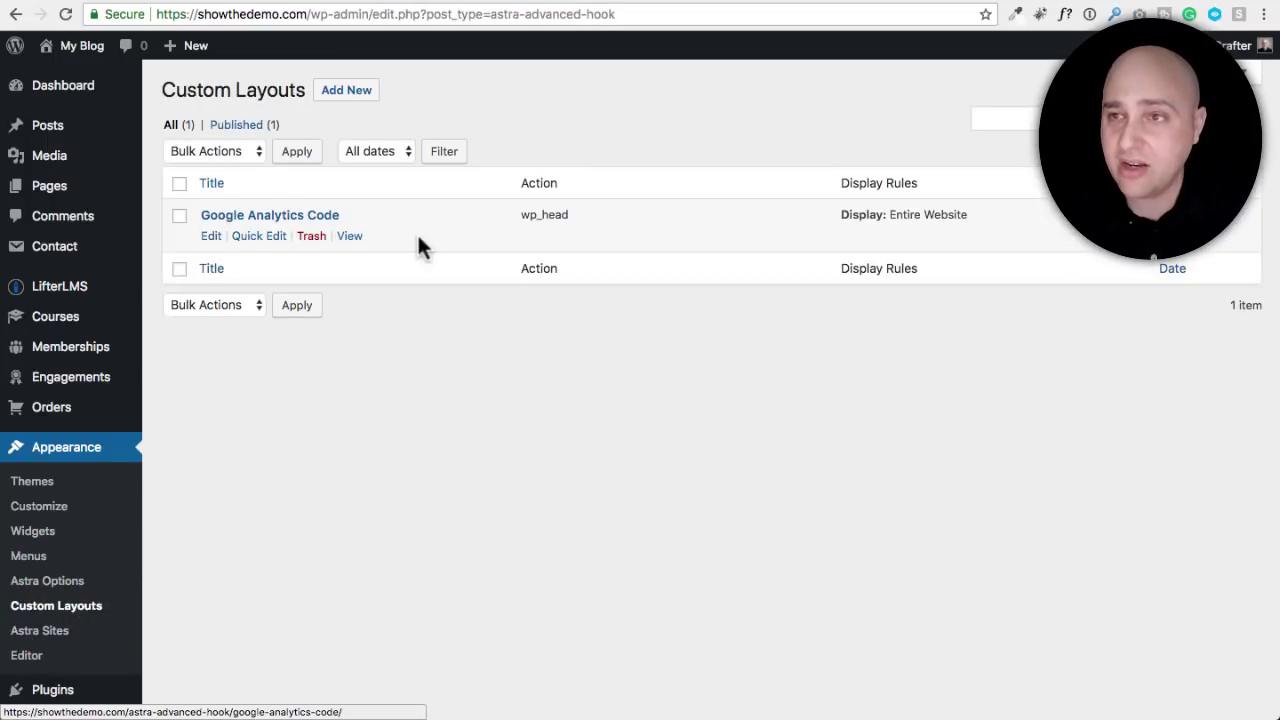
pyautogui.moveTo(398, 250)
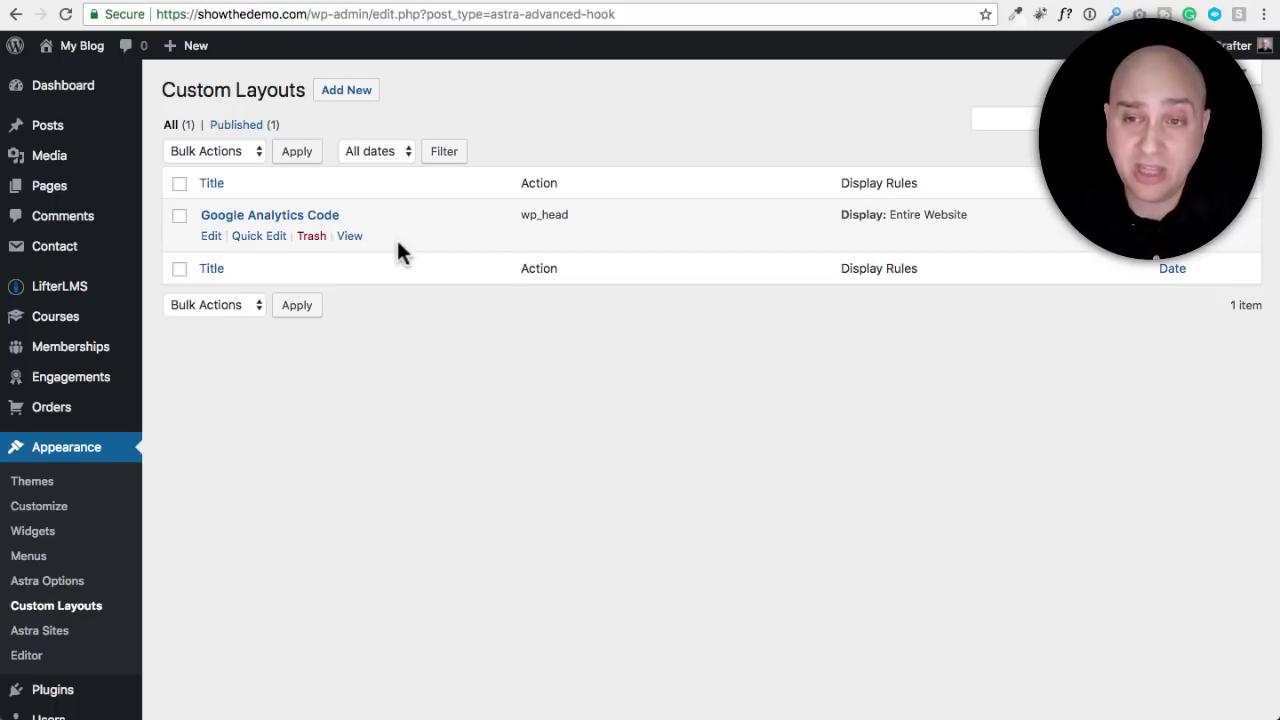
pyautogui.click(312, 238)
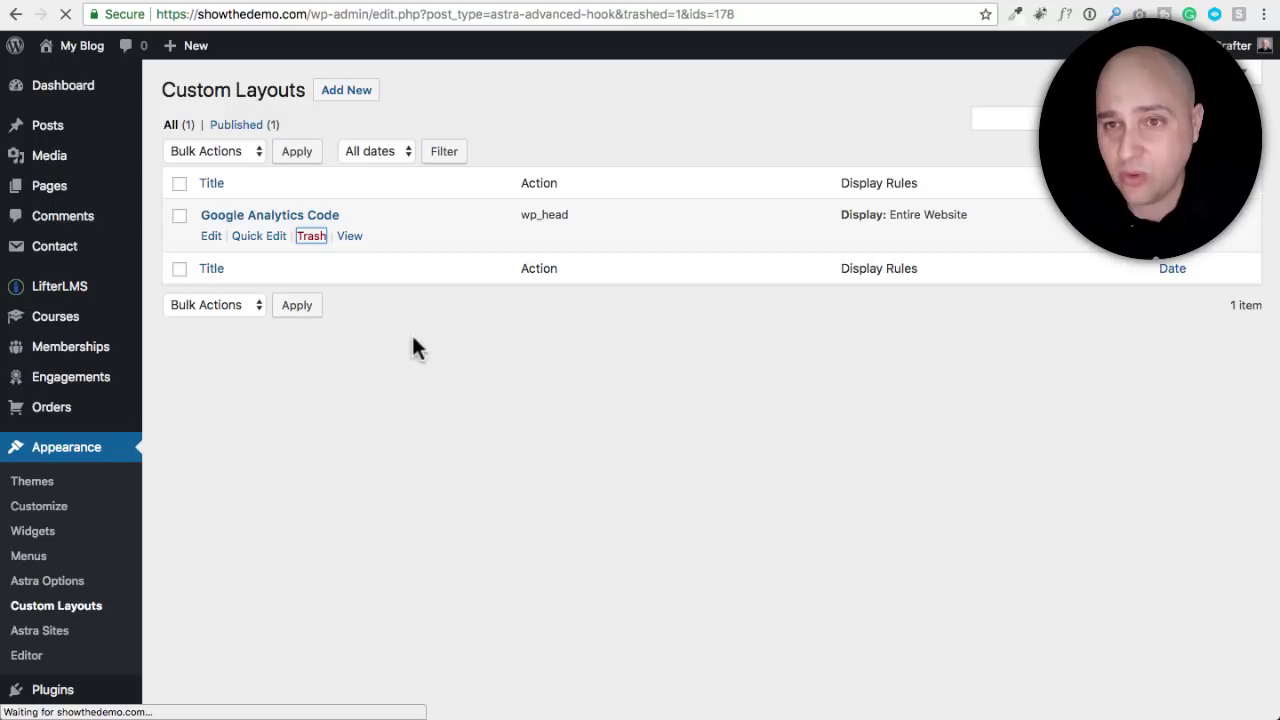
pyautogui.scroll(-3, 250, 401)
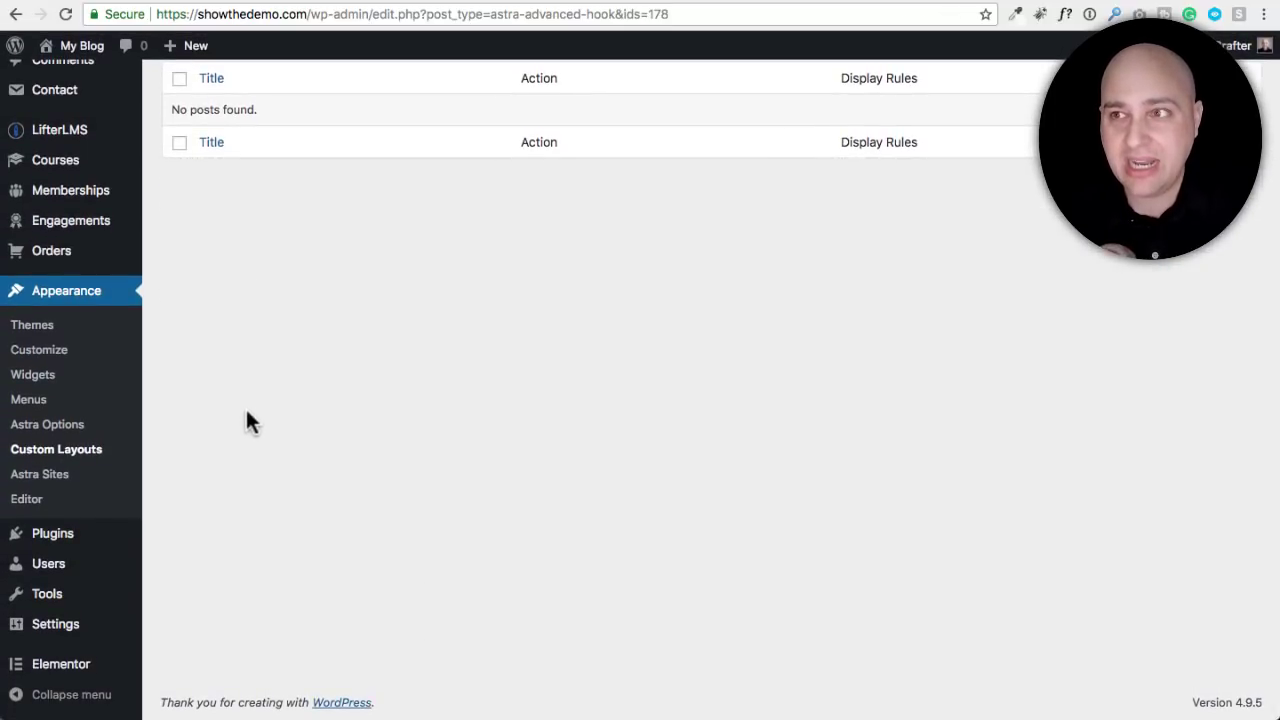
pyautogui.scroll(3, 248, 420)
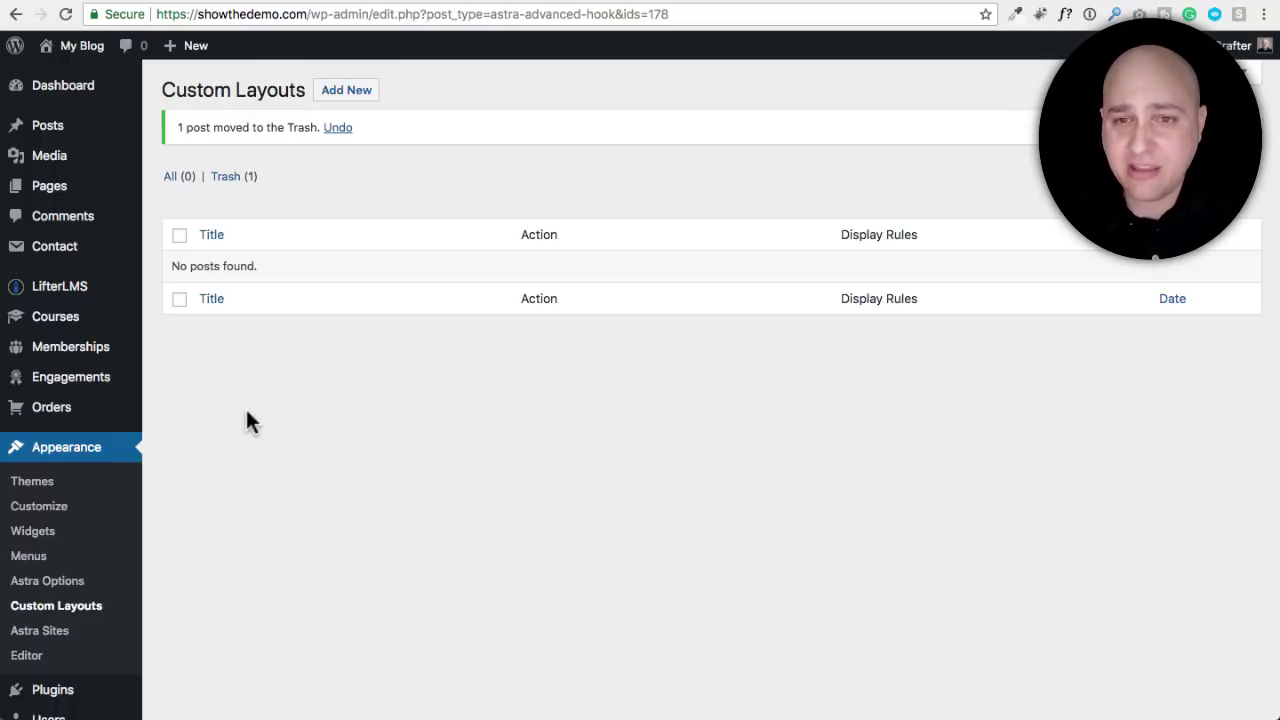
pyautogui.scroll(-3, 248, 412)
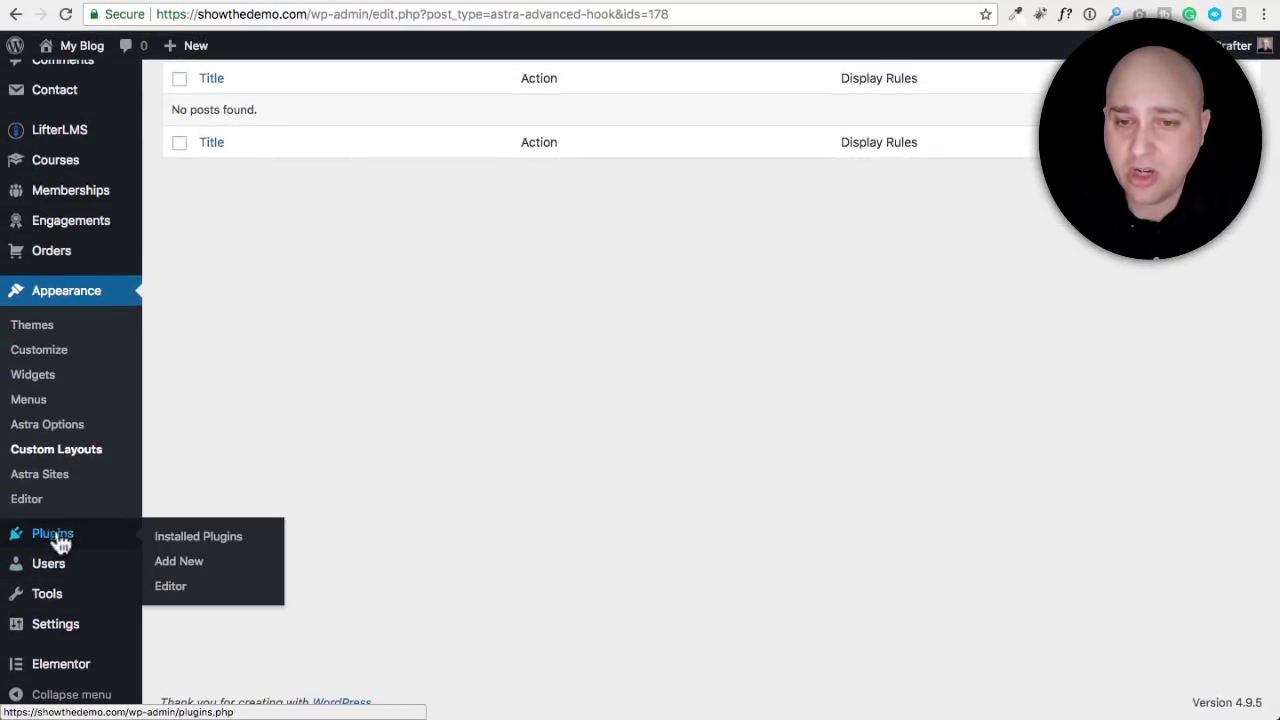
# Search the Add Plugins directory for 'google analytics'.
pyautogui.click(180, 561)
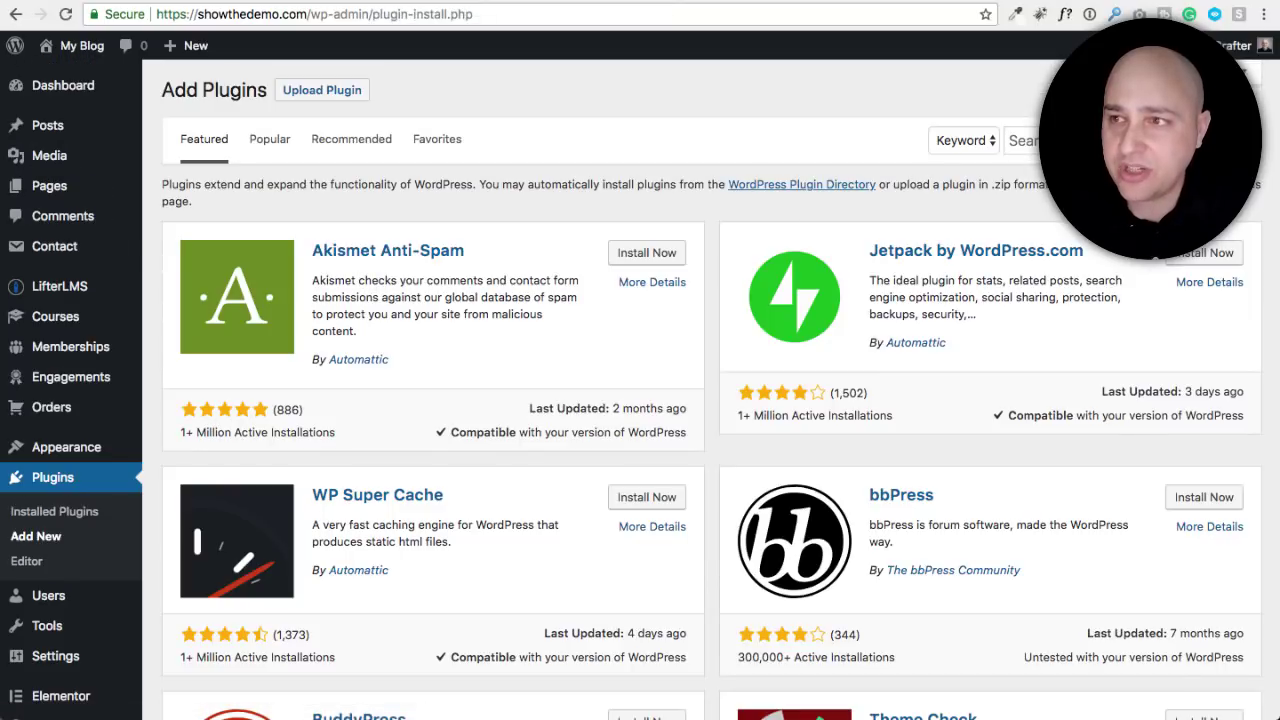
pyautogui.click(1025, 140)
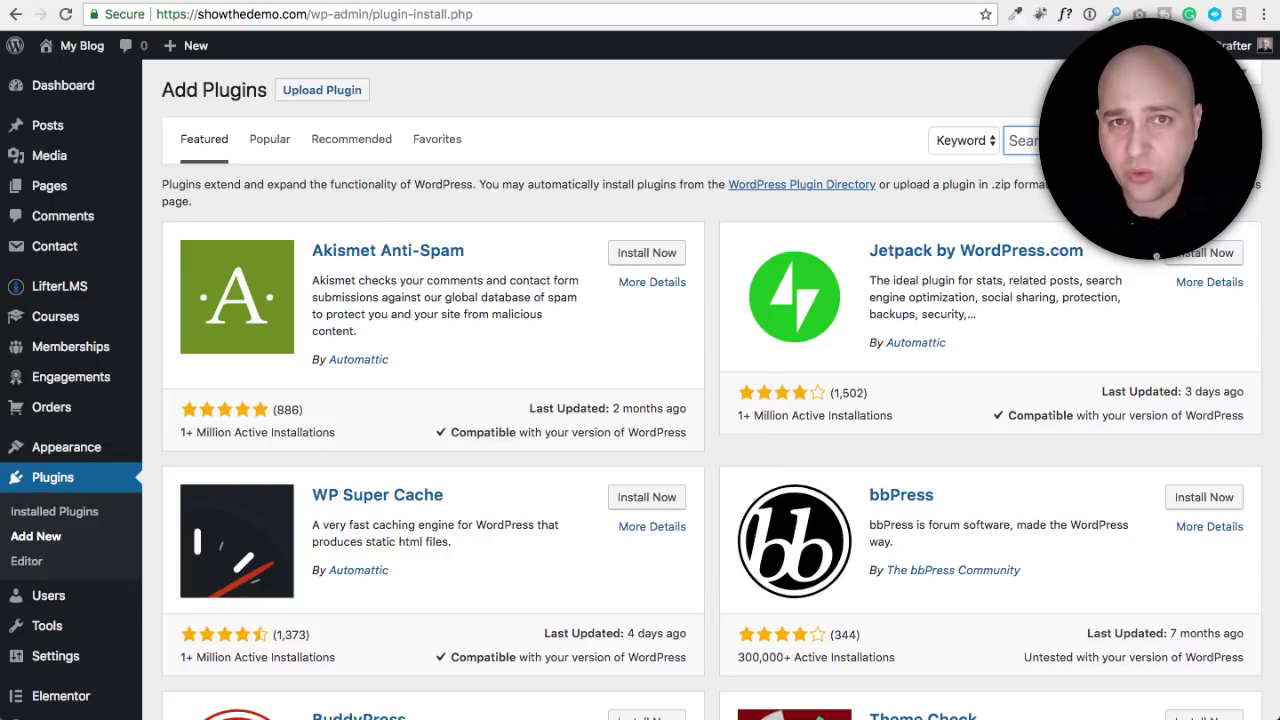
pyautogui.write('google analytics')
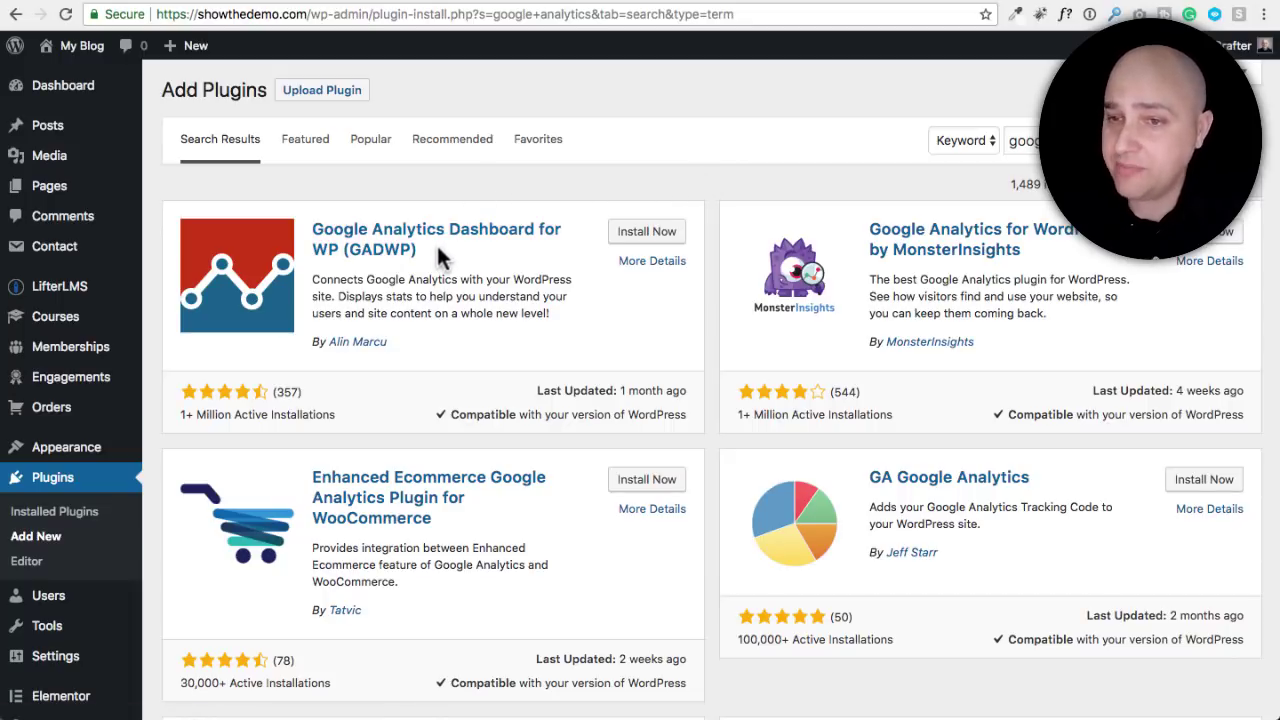
# Browse the search results down to the Analytify dashboard plugin card.
pyautogui.scroll(-1, 437, 257)
pyautogui.scroll(1, 437, 257)
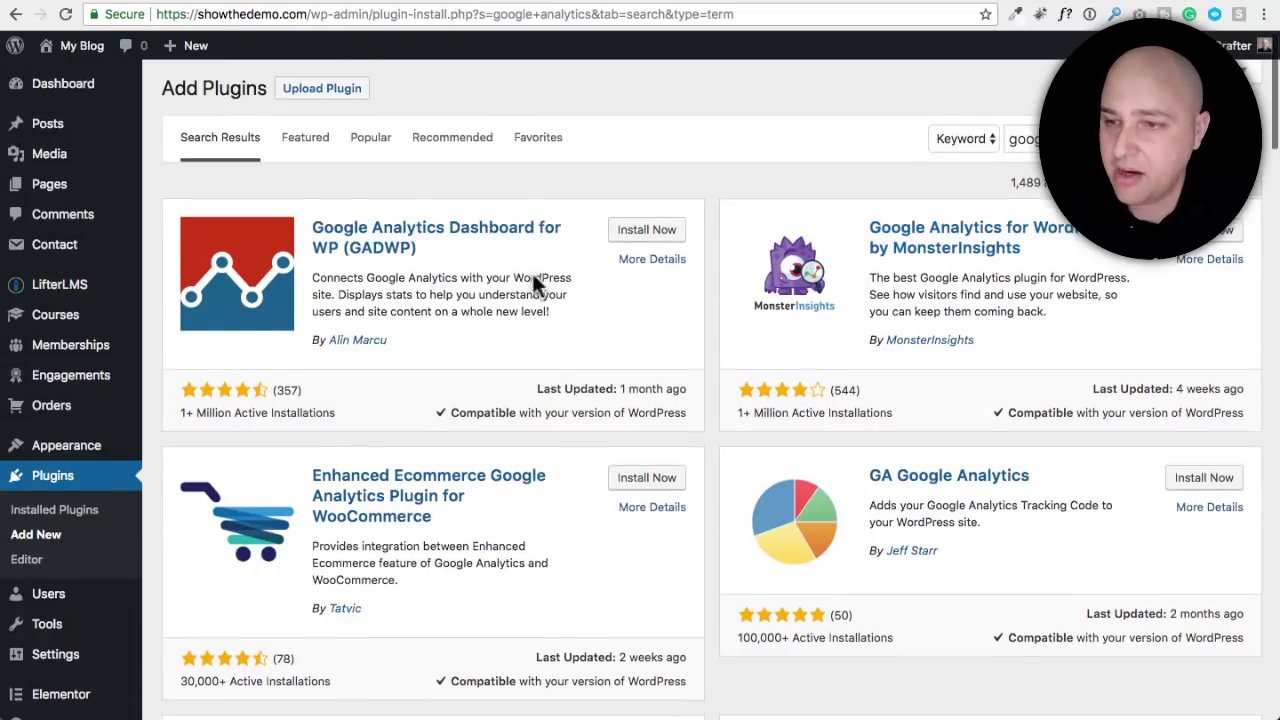
pyautogui.scroll(-3, 520, 270)
pyautogui.scroll(-2, 511, 265)
pyautogui.scroll(-3, 400, 300)
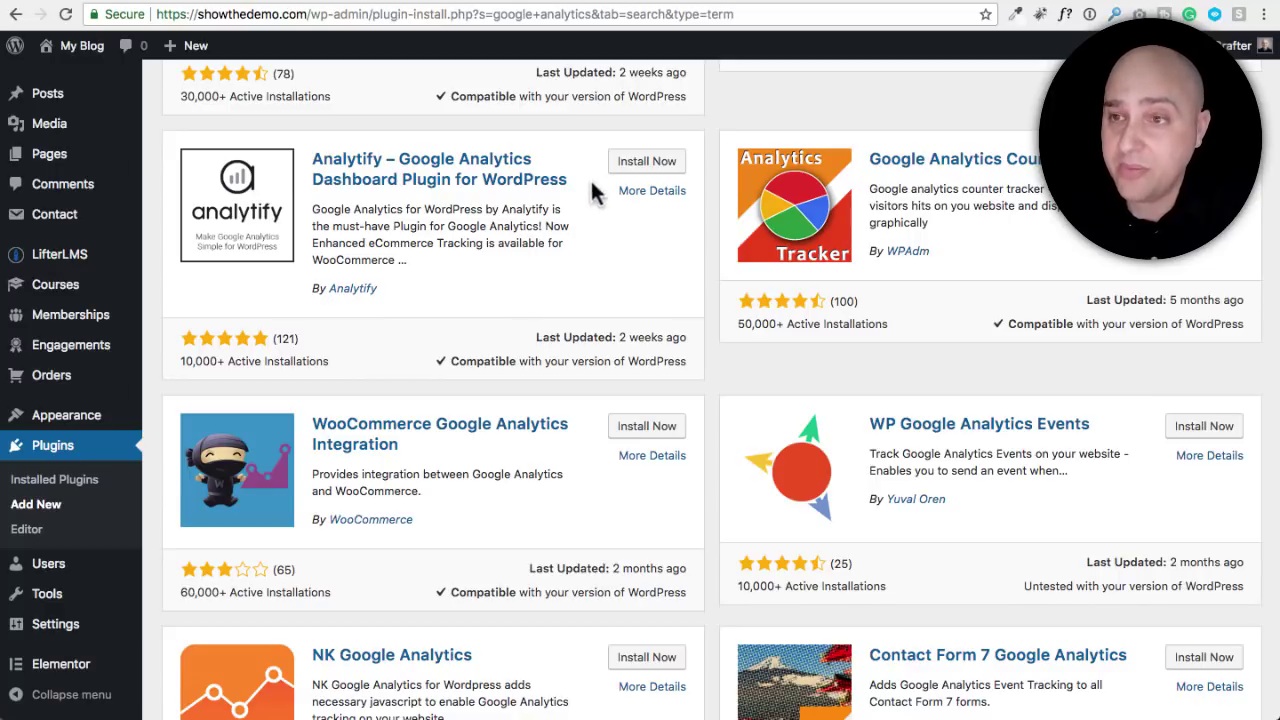
pyautogui.scroll(6, 628, 228)
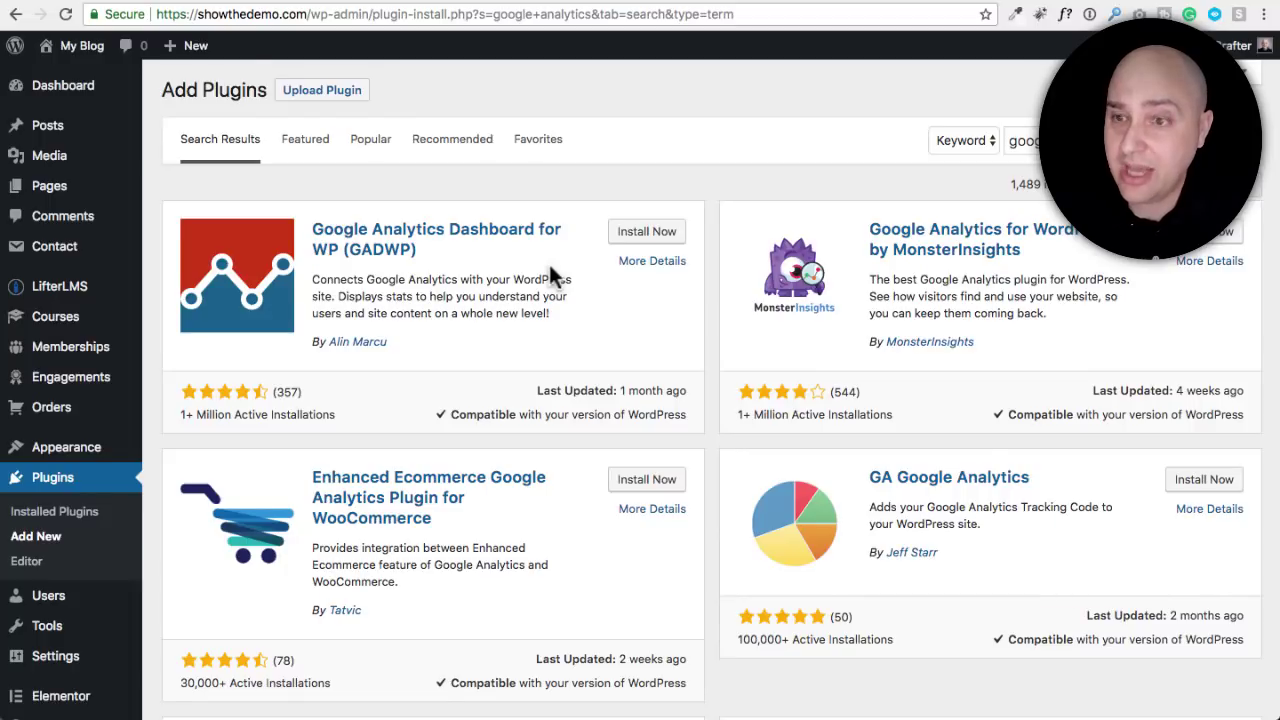
pyautogui.scroll(-3, 549, 270)
pyautogui.scroll(-4, 548, 270)
pyautogui.scroll(3, 548, 272)
pyautogui.scroll(-2, 549, 268)
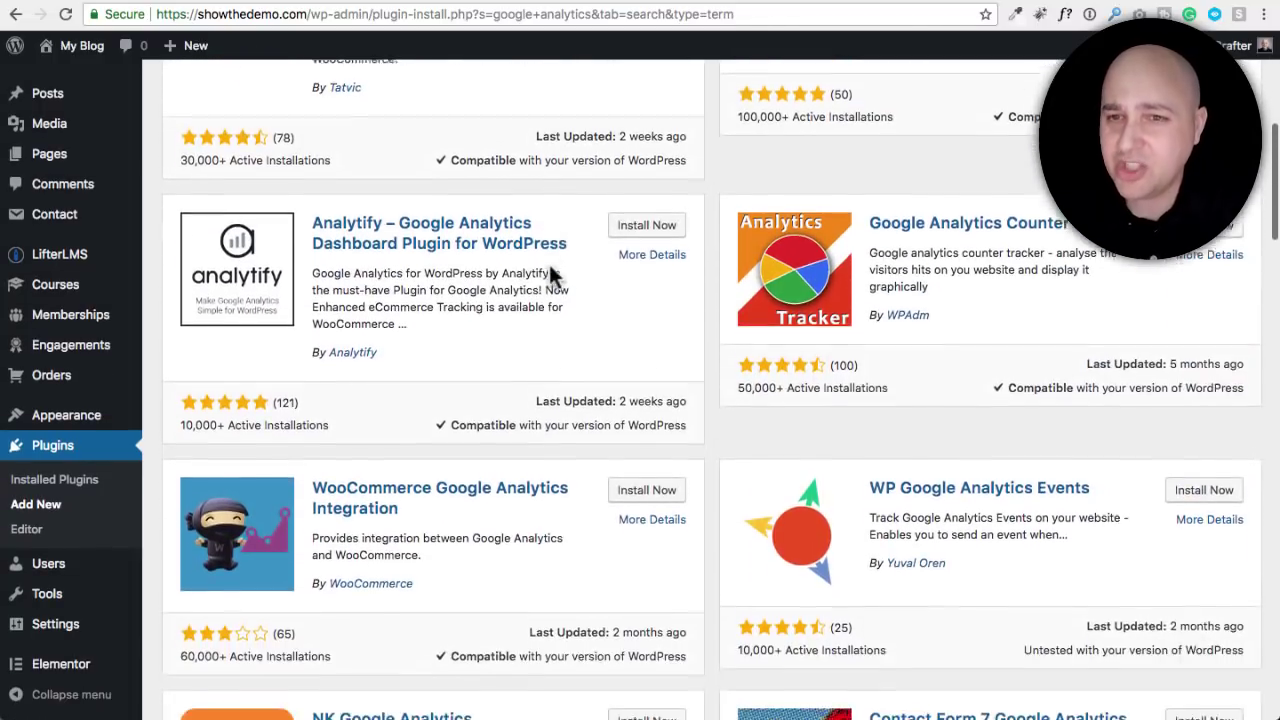
pyautogui.scroll(-2, 549, 268)
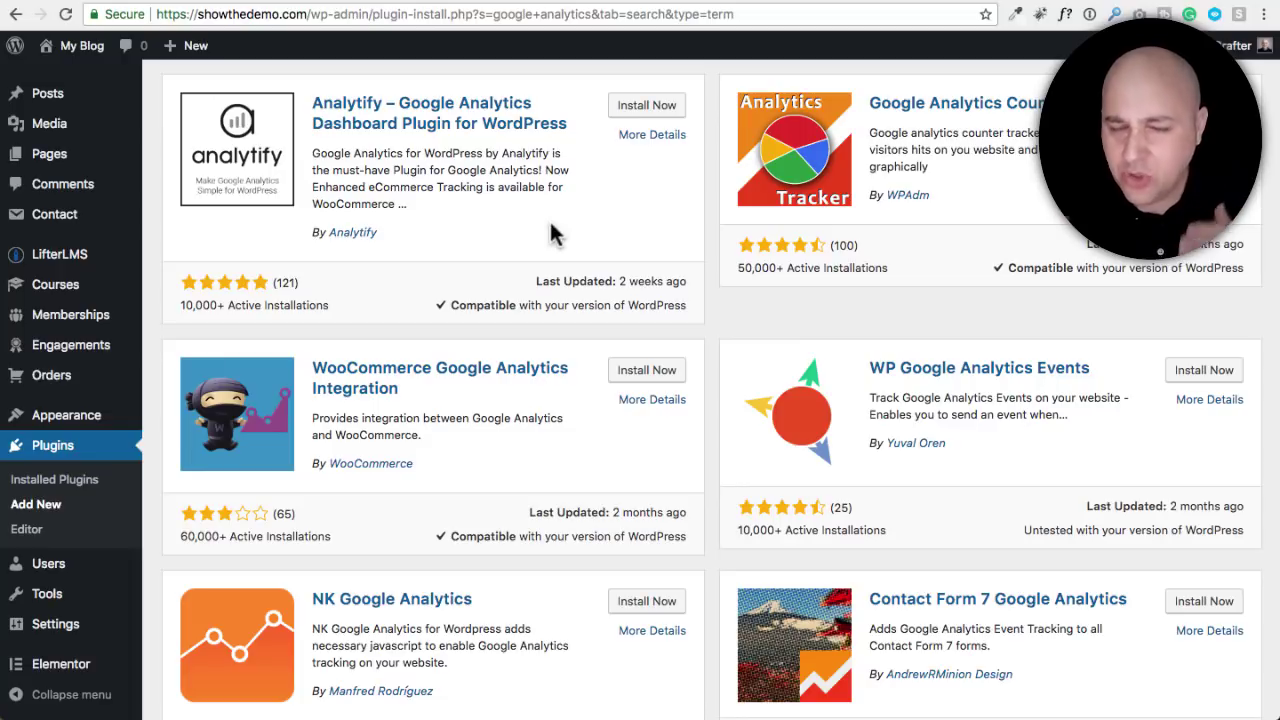
# Install and activate the Analytify – Google Analytics Dashboard plugin.
pyautogui.click(645, 105)
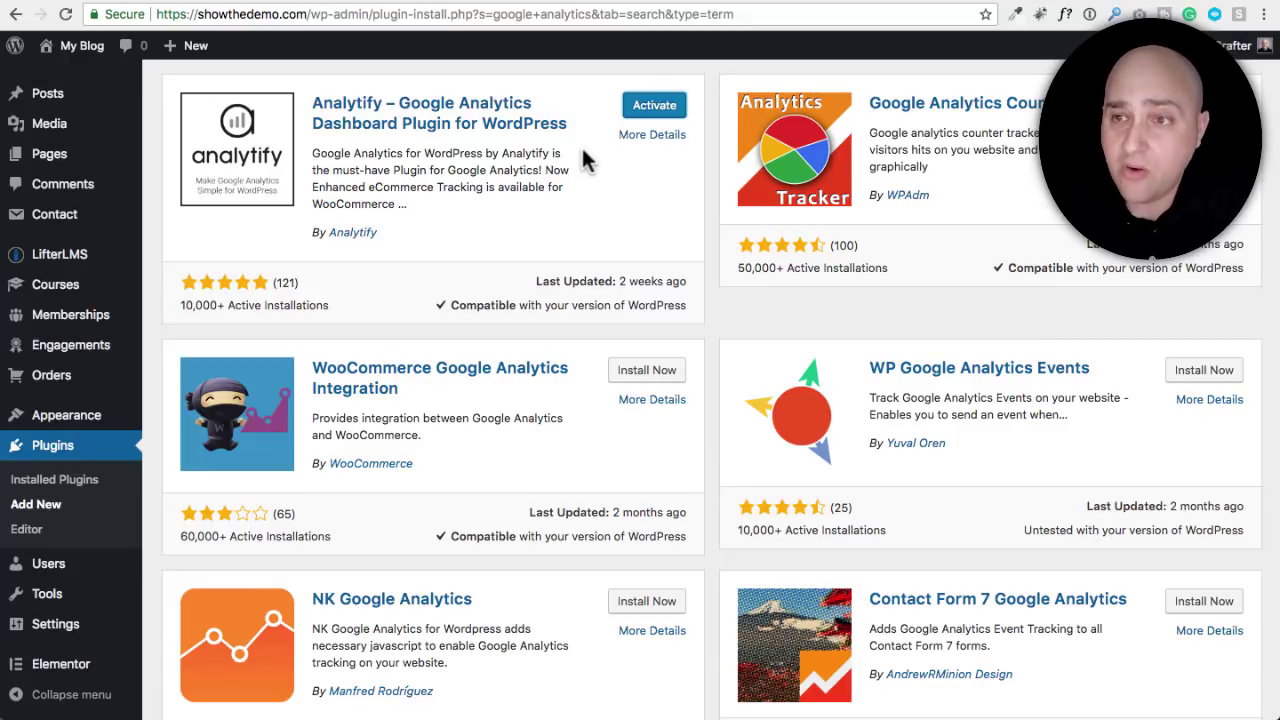
pyautogui.click(628, 108)
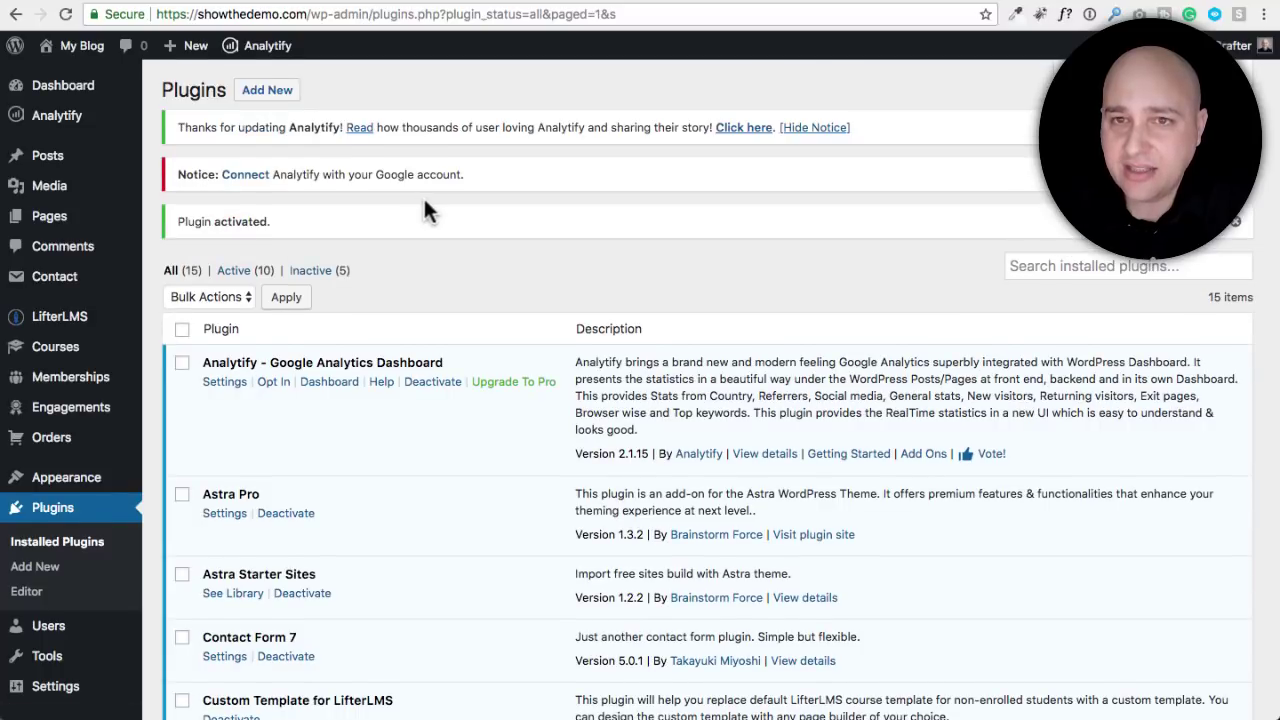
pyautogui.moveTo(57, 116)
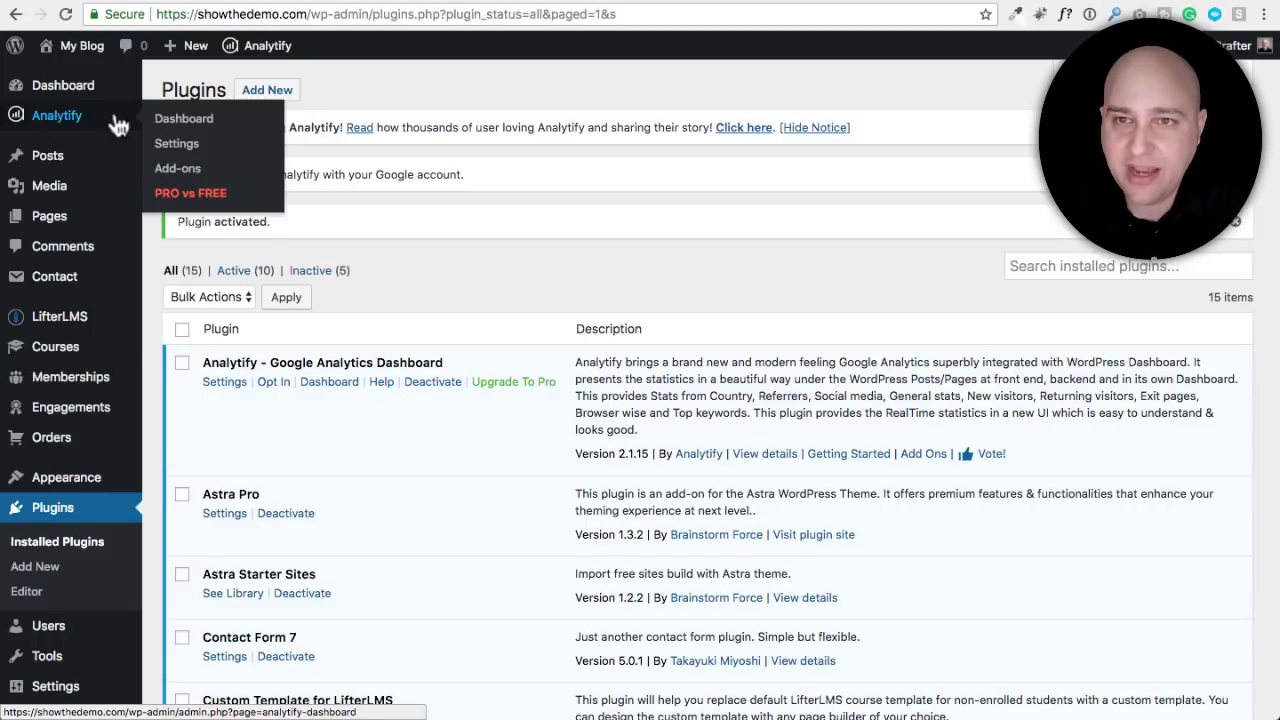
# Open the Analytify dashboard and skip its data-sharing opt-in.
pyautogui.click(185, 120)
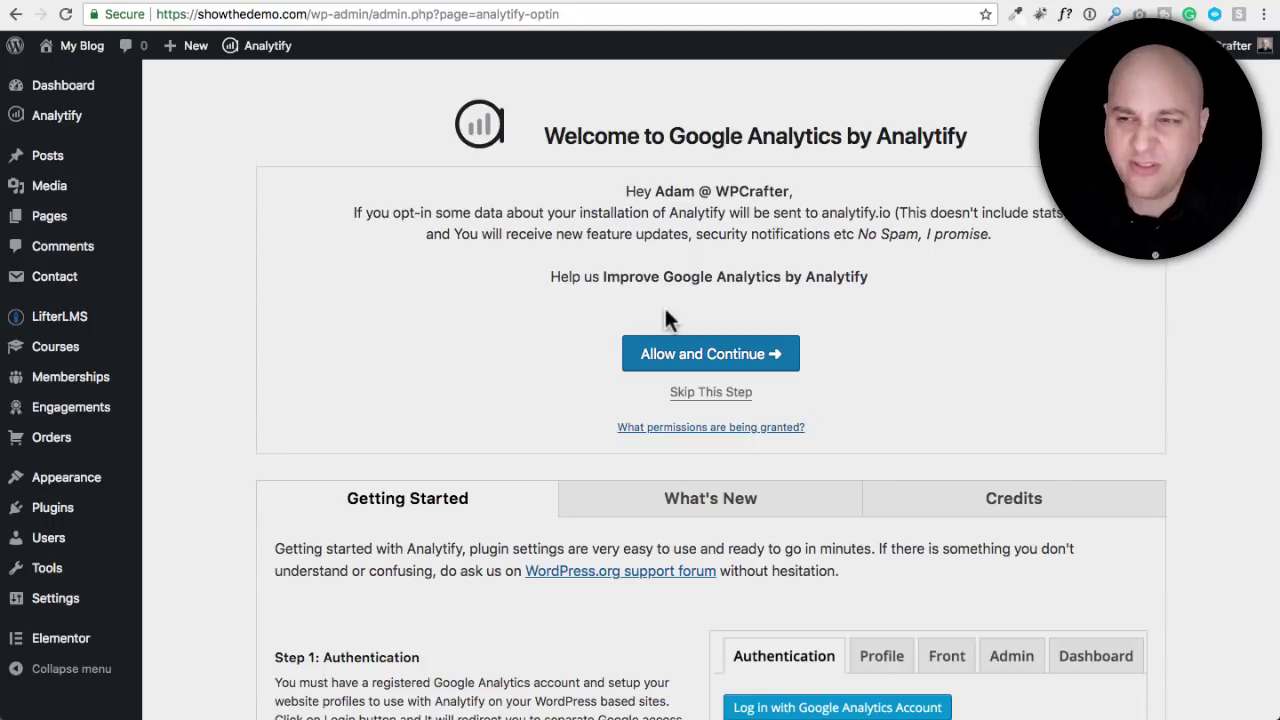
pyautogui.click(708, 394)
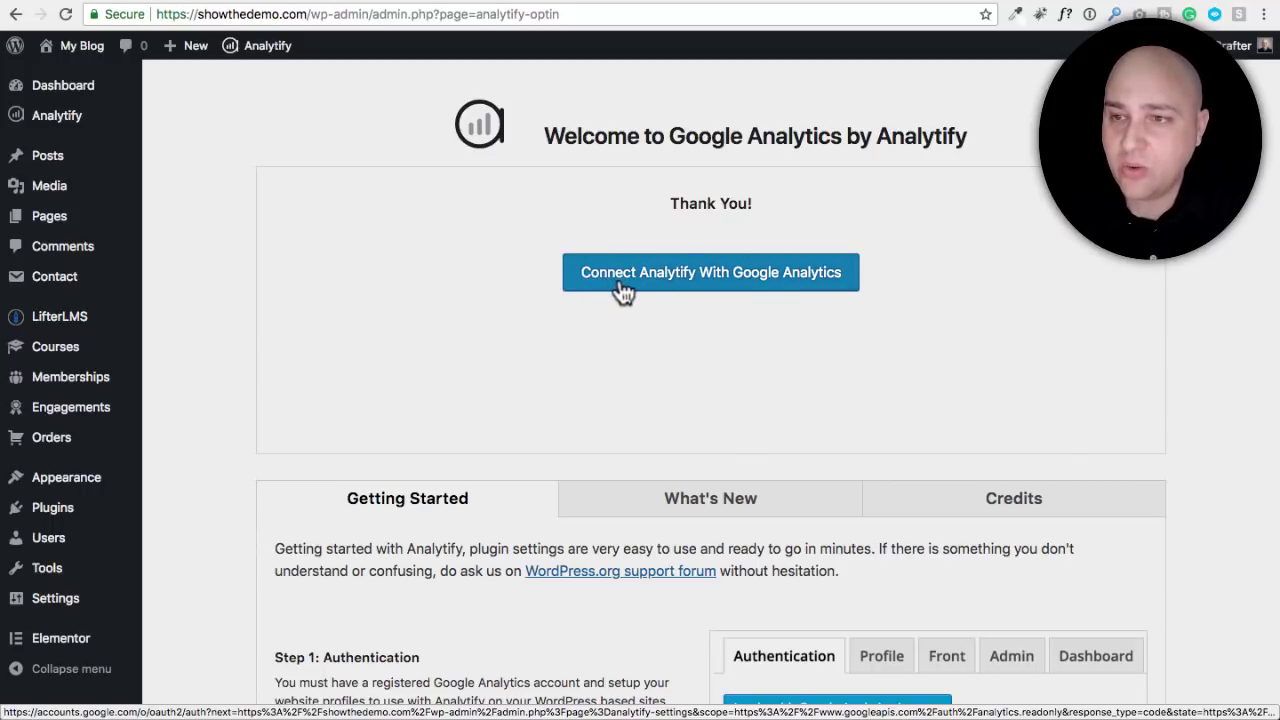
# Link Analytify to Google Analytics using the existing Google account, allowing analytify.io access.
pyautogui.click(719, 284)
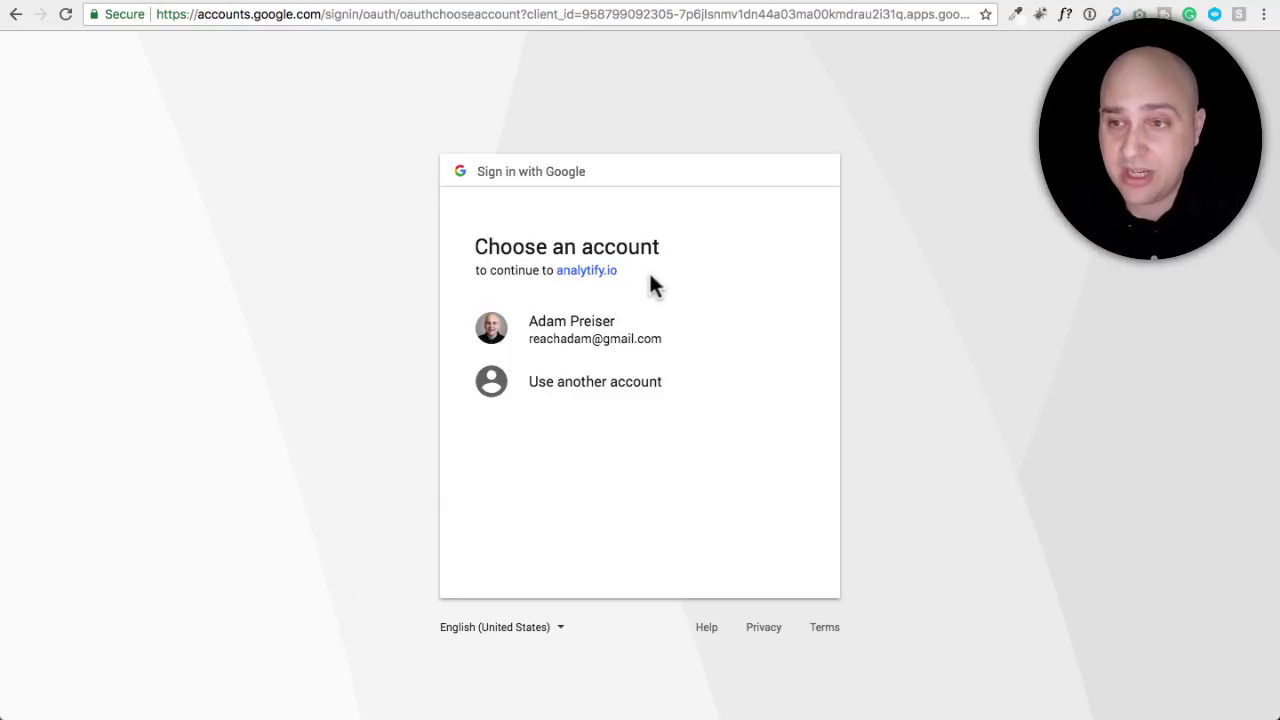
pyautogui.click(606, 342)
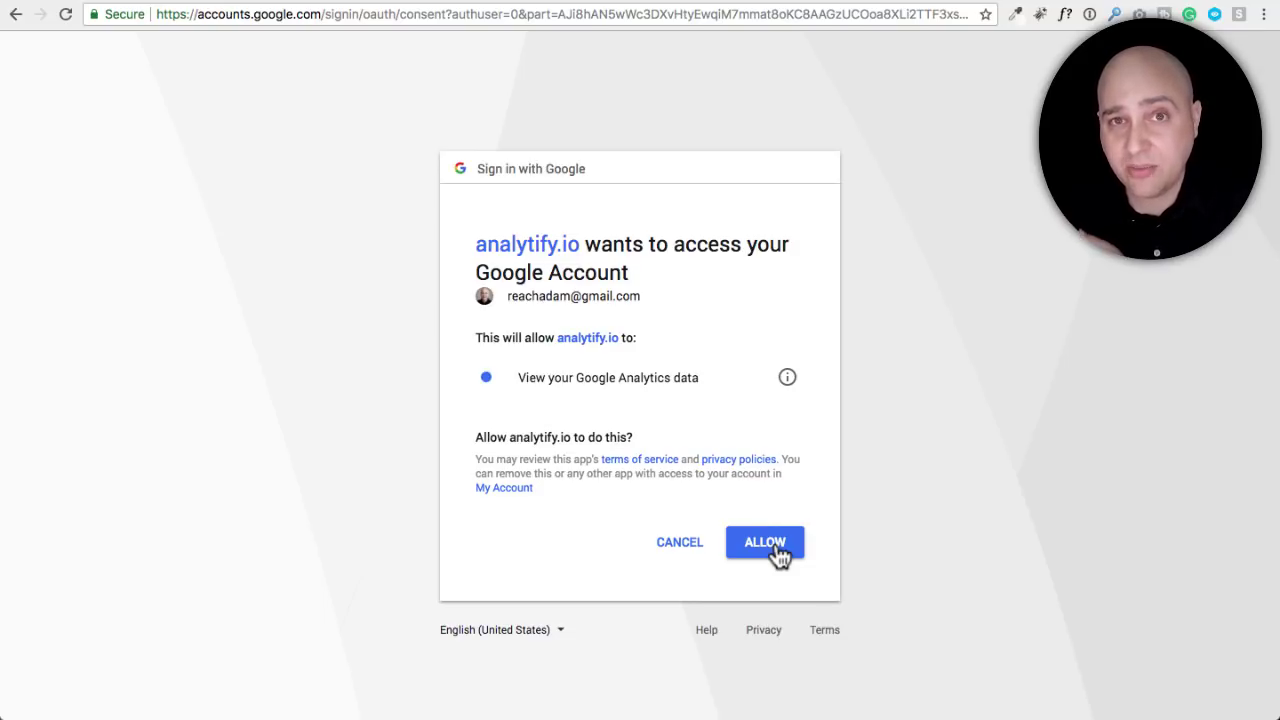
pyautogui.click(778, 555)
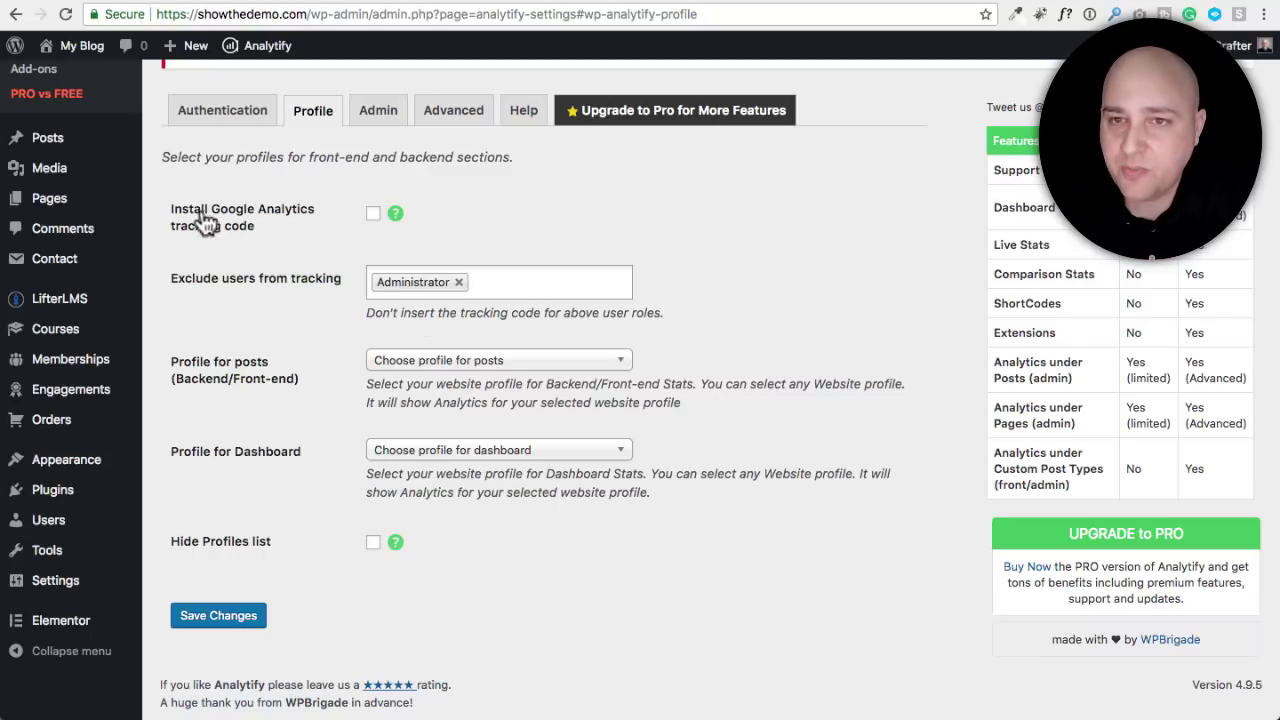
# Enable the tracking code, set posts and dashboard profiles to All Web Site Data, and save.
pyautogui.click(374, 217)
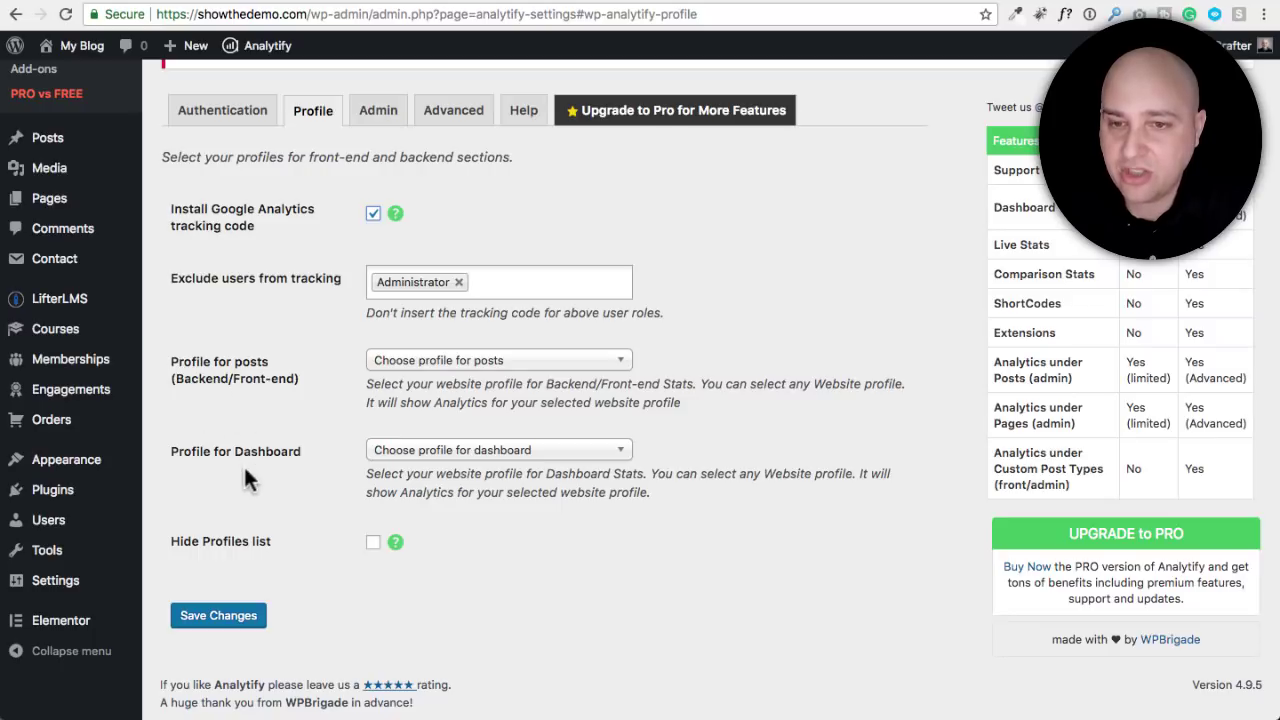
pyautogui.click(440, 370)
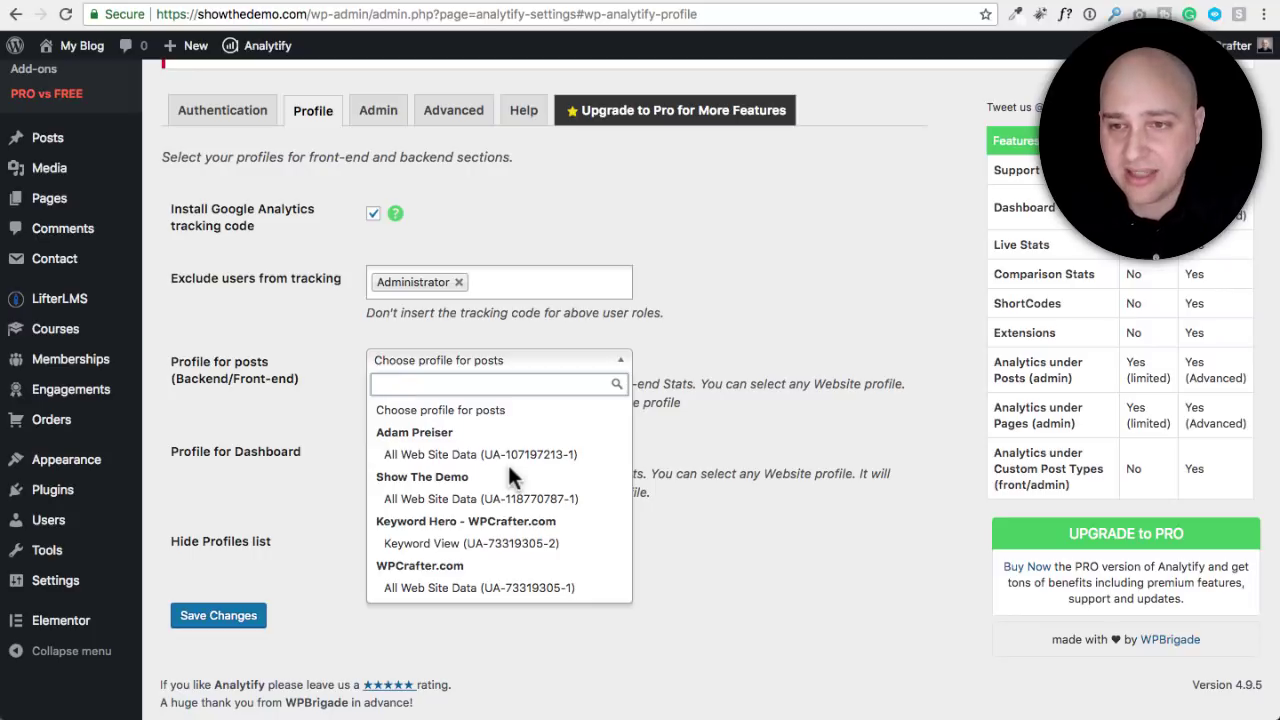
pyautogui.click(462, 500)
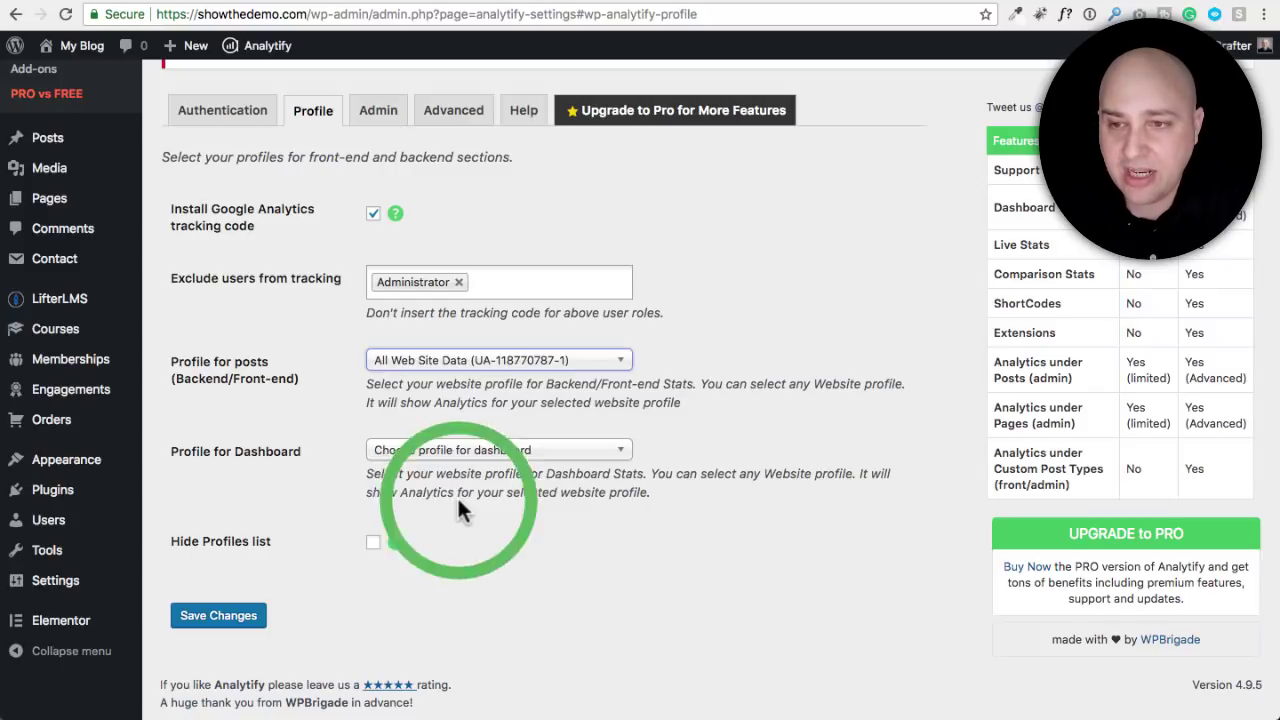
pyautogui.click(428, 451)
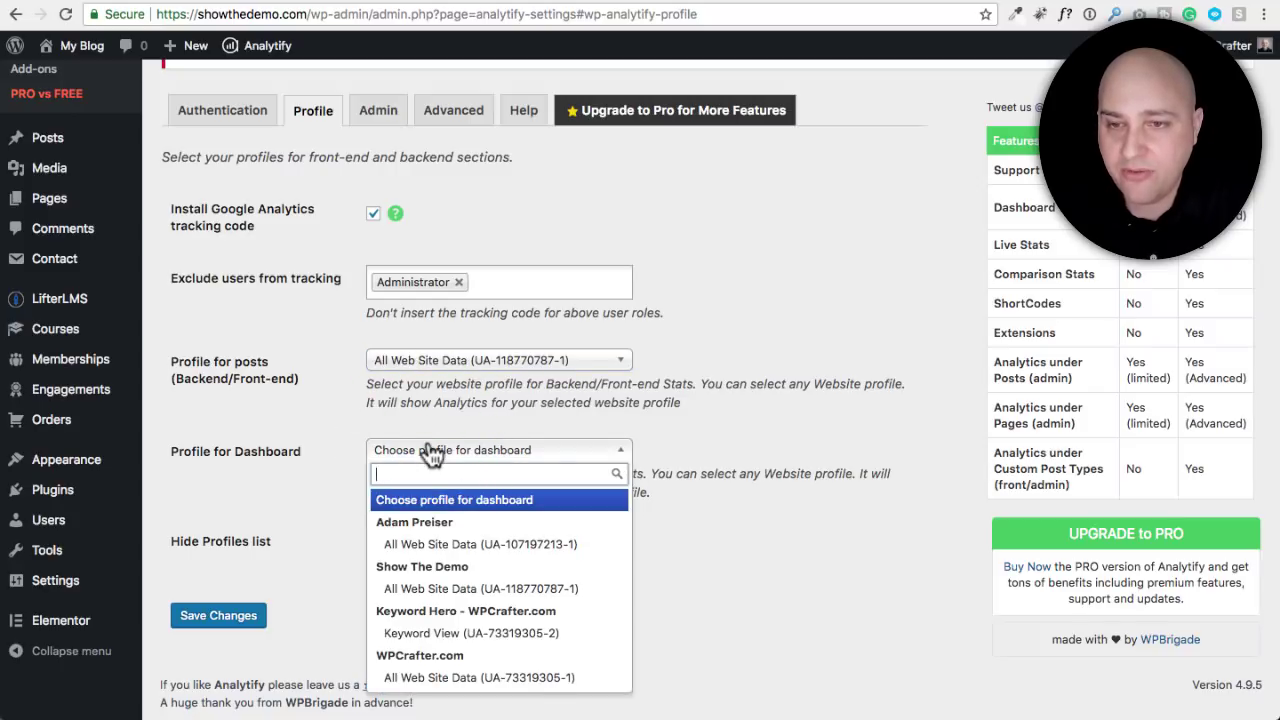
pyautogui.click(437, 588)
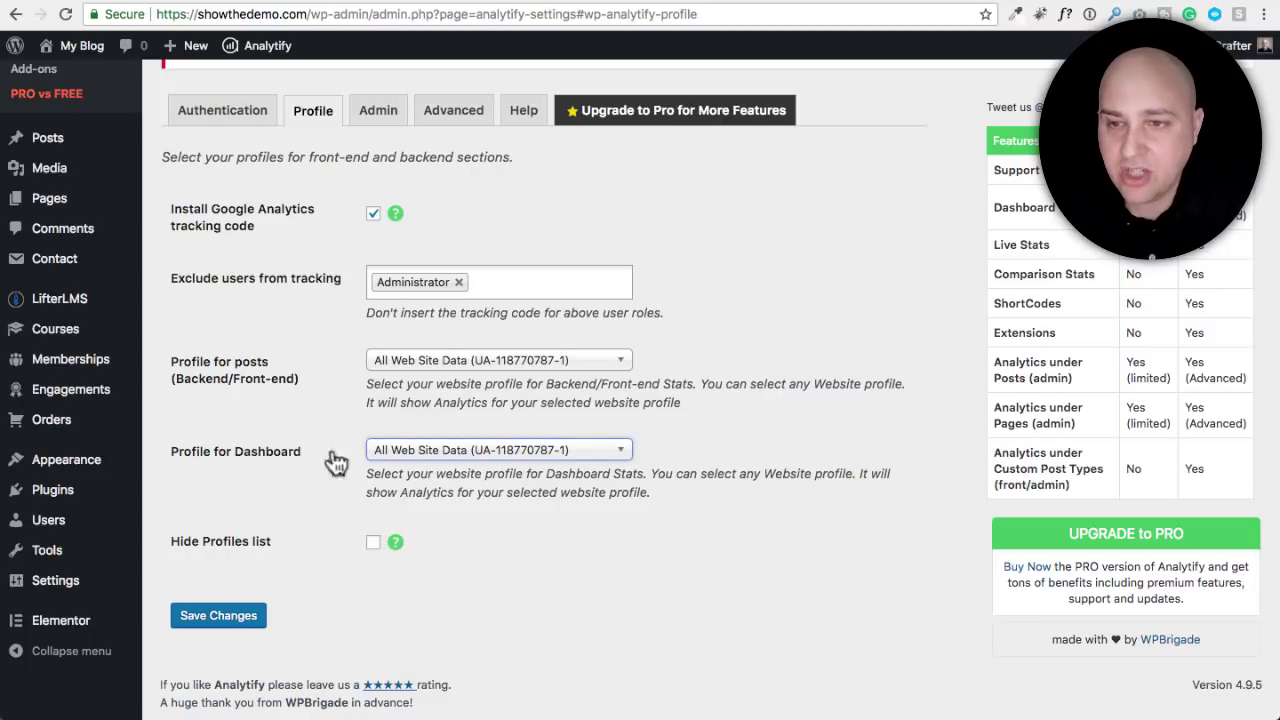
pyautogui.click(222, 616)
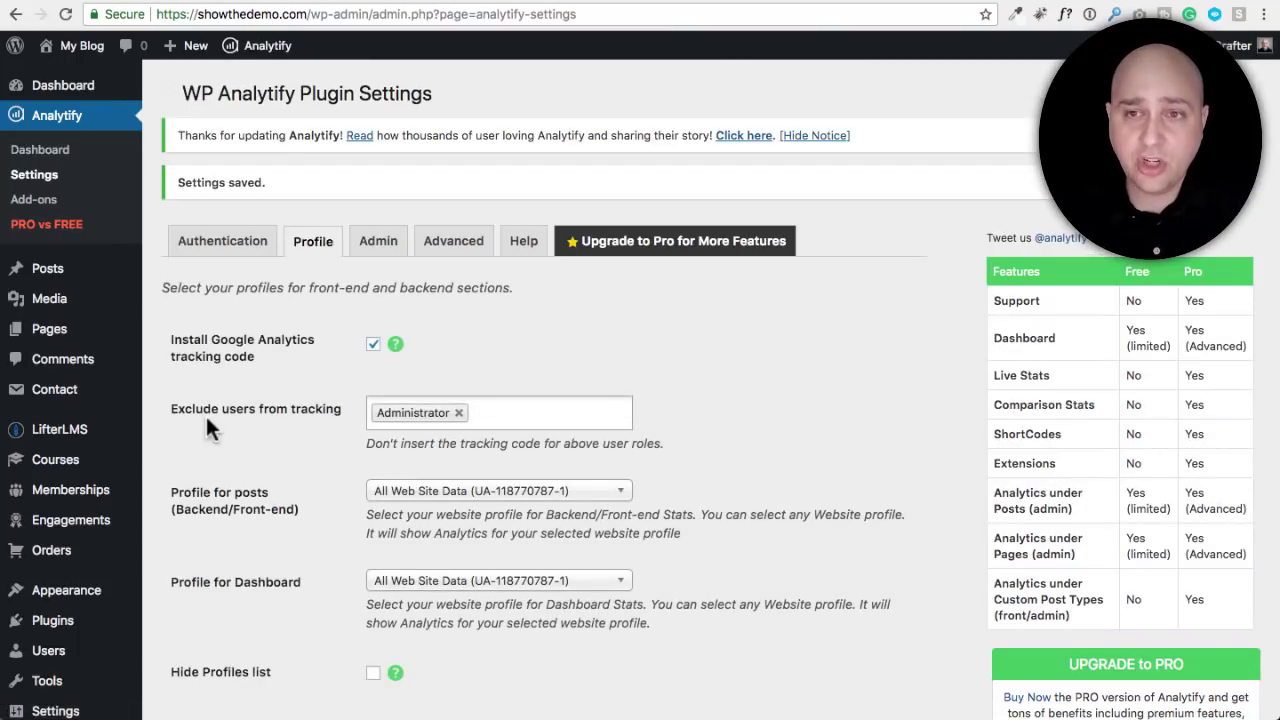
# Open the Analytify dashboard for showthedemo.com and scroll through its statistics sections.
pyautogui.click(57, 153)
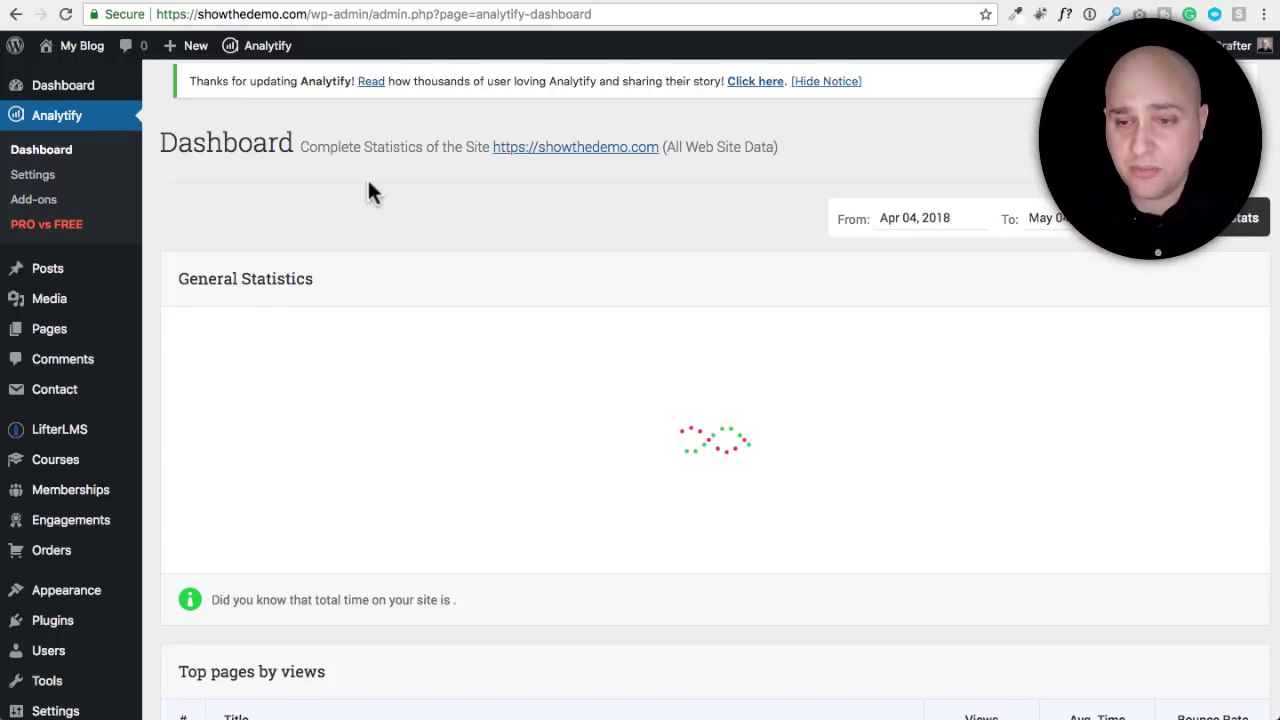
pyautogui.scroll(-1, 368, 184)
pyautogui.scroll(-2, 368, 184)
pyautogui.scroll(-2, 367, 191)
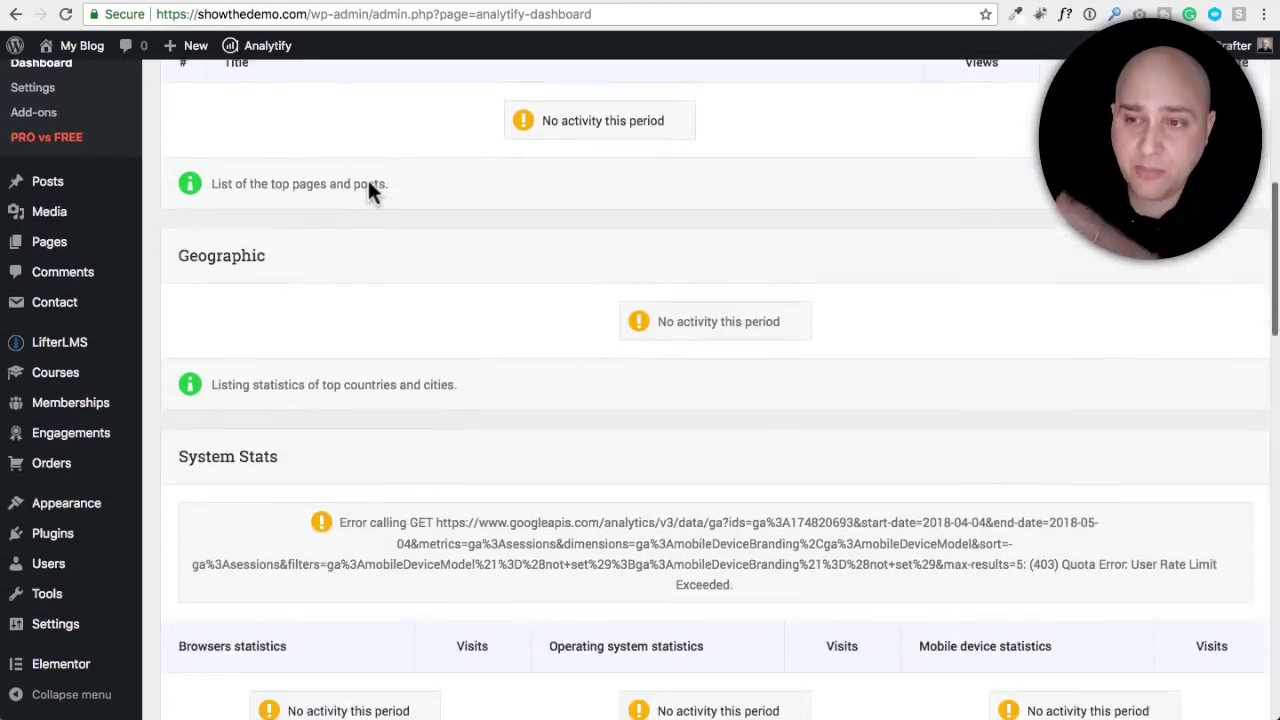
pyautogui.scroll(-3, 367, 191)
pyautogui.scroll(-3, 367, 191)
pyautogui.scroll(-1, 367, 191)
pyautogui.scroll(-3, 367, 191)
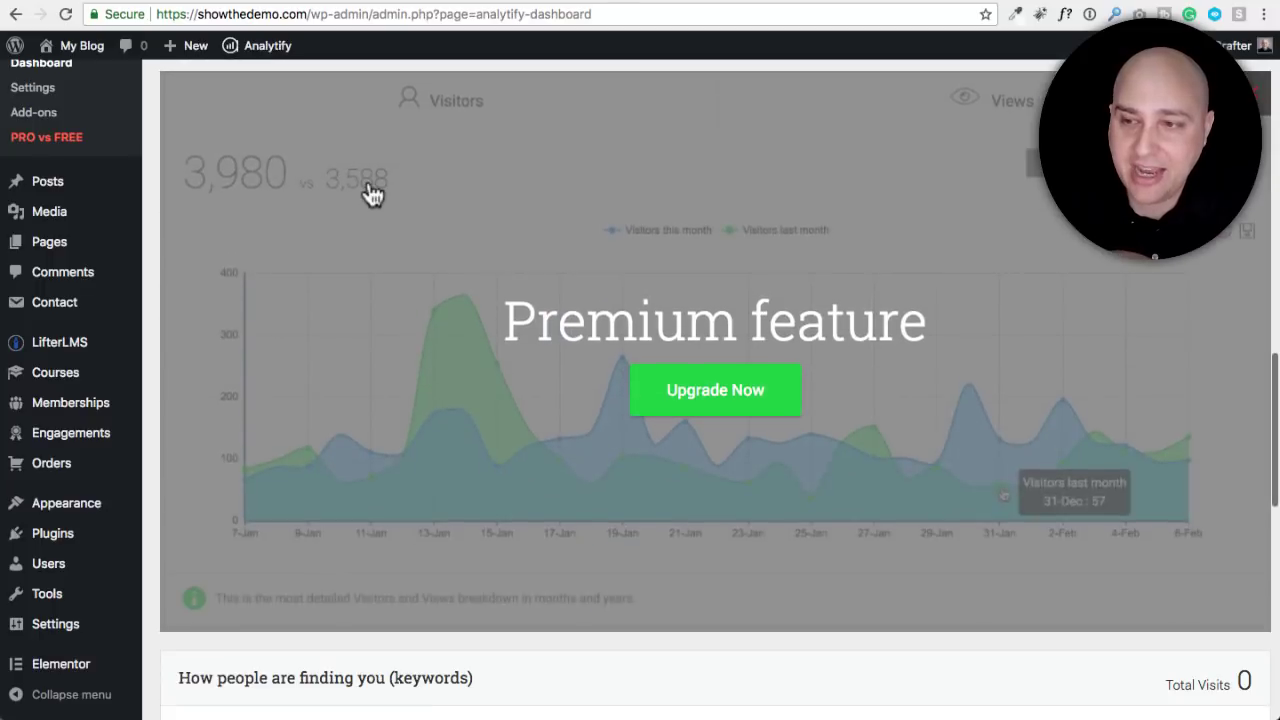
pyautogui.scroll(-4, 370, 193)
pyautogui.scroll(-3, 372, 193)
pyautogui.scroll(5, 370, 192)
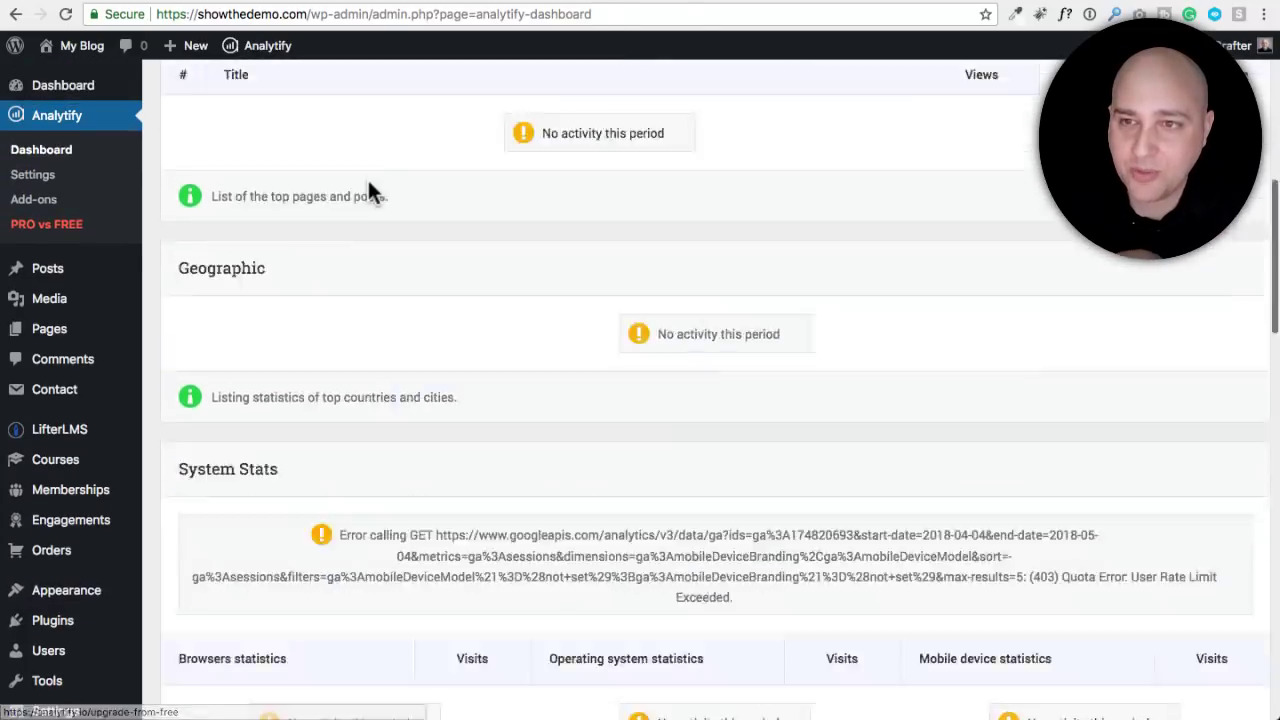
pyautogui.scroll(5, 370, 192)
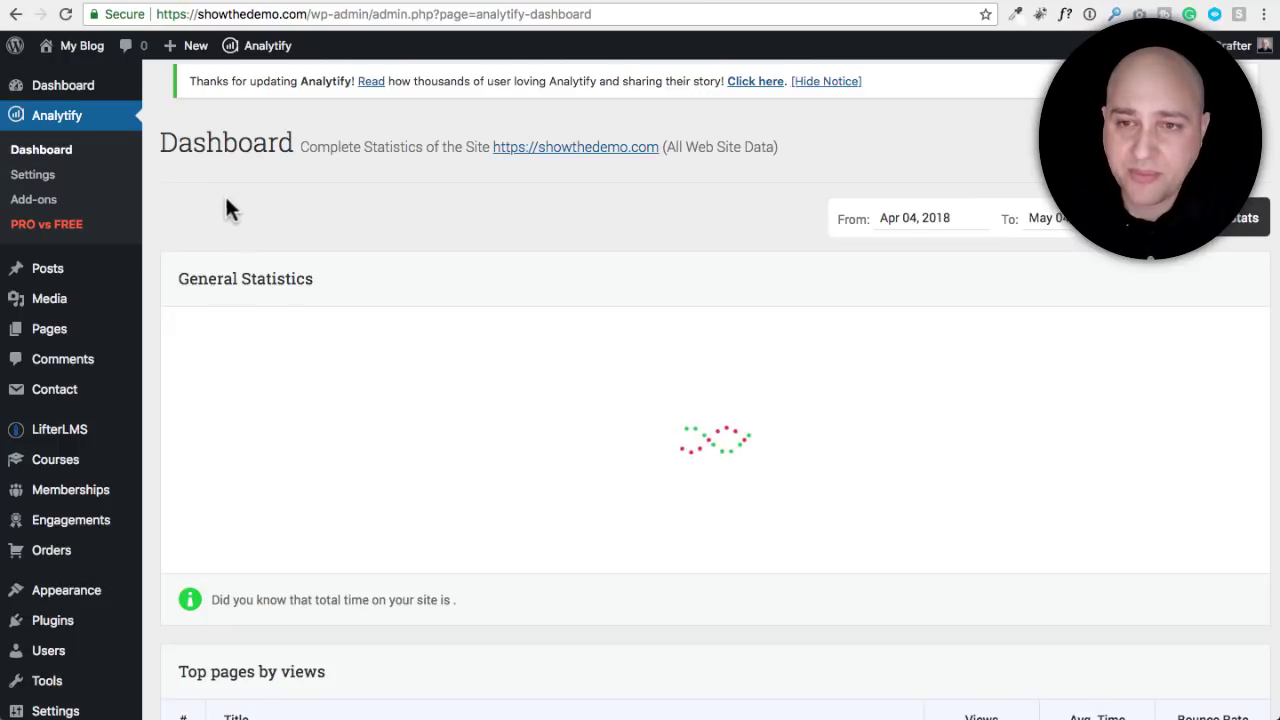
# Open the post 'Becoming a great conversationalist' from the Posts list for editing.
pyautogui.click(77, 280)
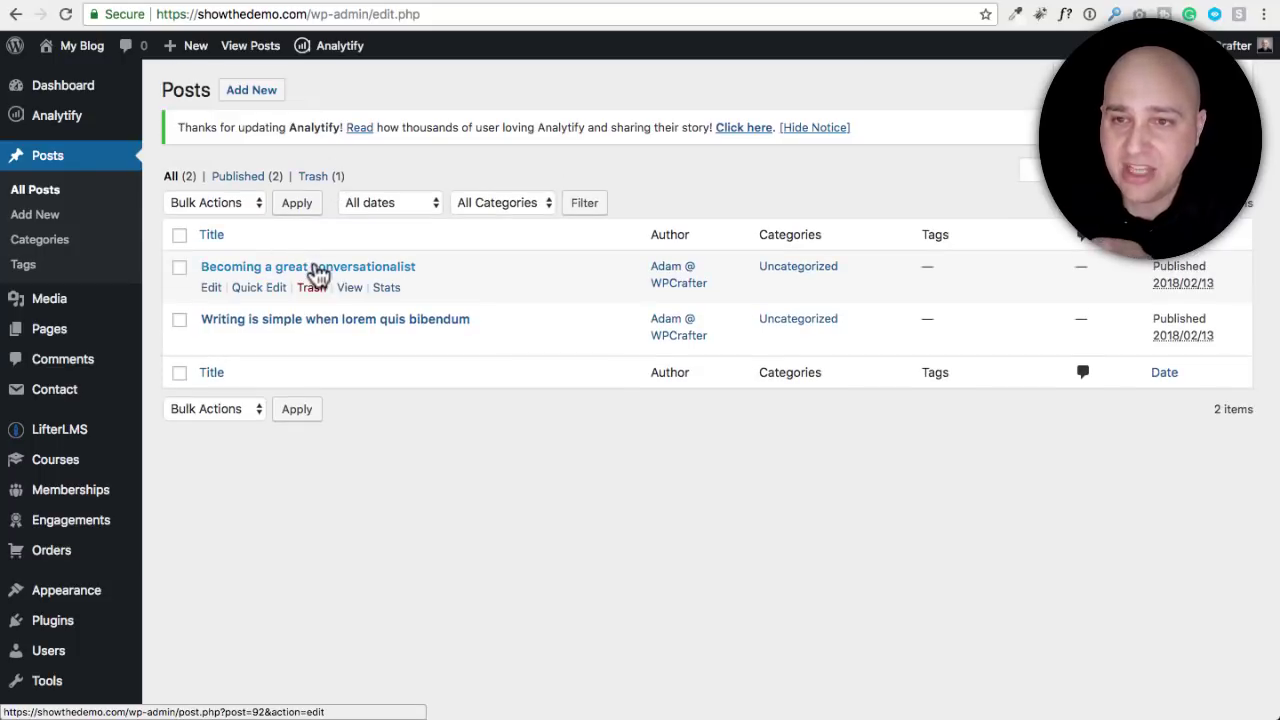
pyautogui.click(322, 268)
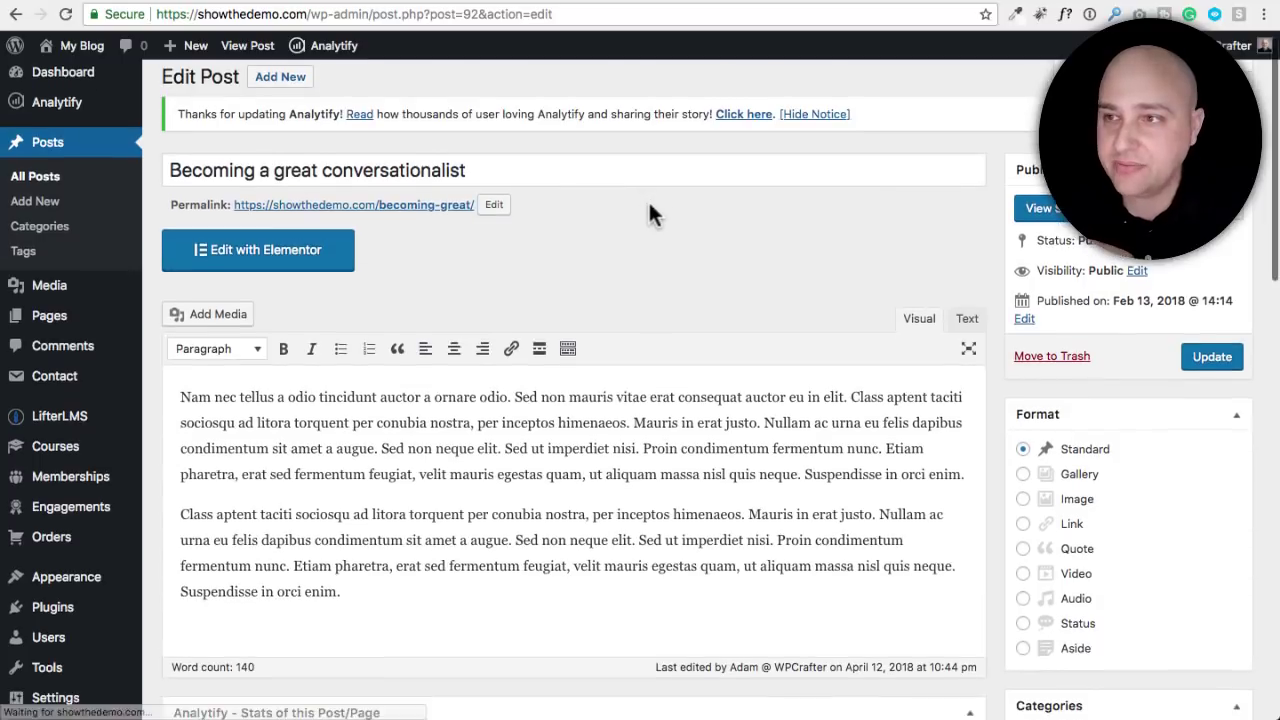
pyautogui.scroll(-5, 648, 213)
pyautogui.scroll(-1, 648, 213)
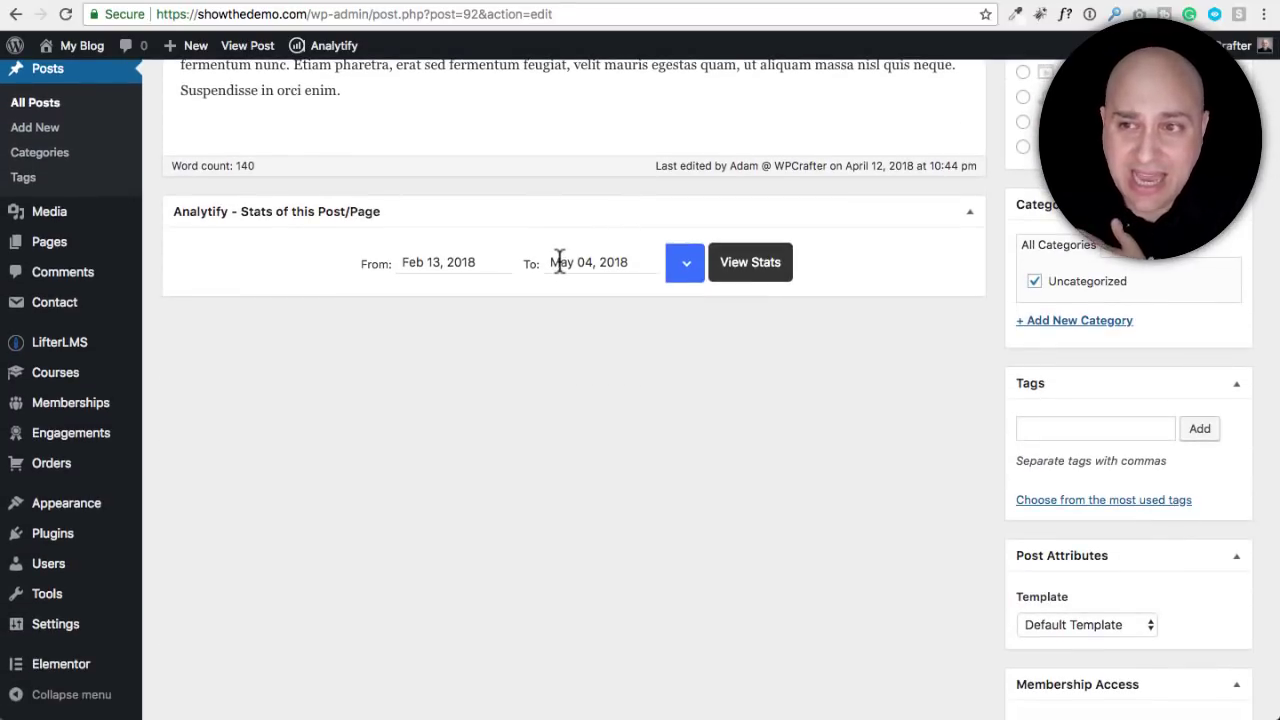
pyautogui.scroll(5, 560, 262)
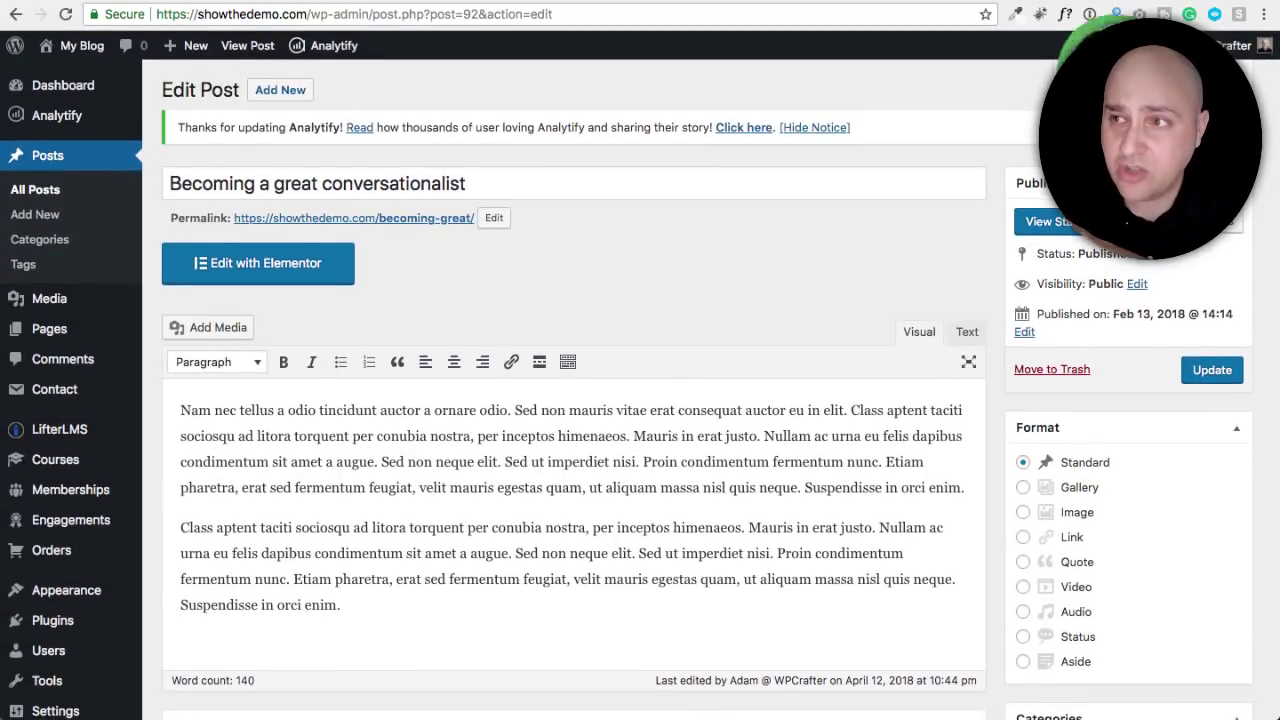
# Toggle Screen Options and scroll down to the post's Analytify stats box.
pyautogui.click(1109, 72)
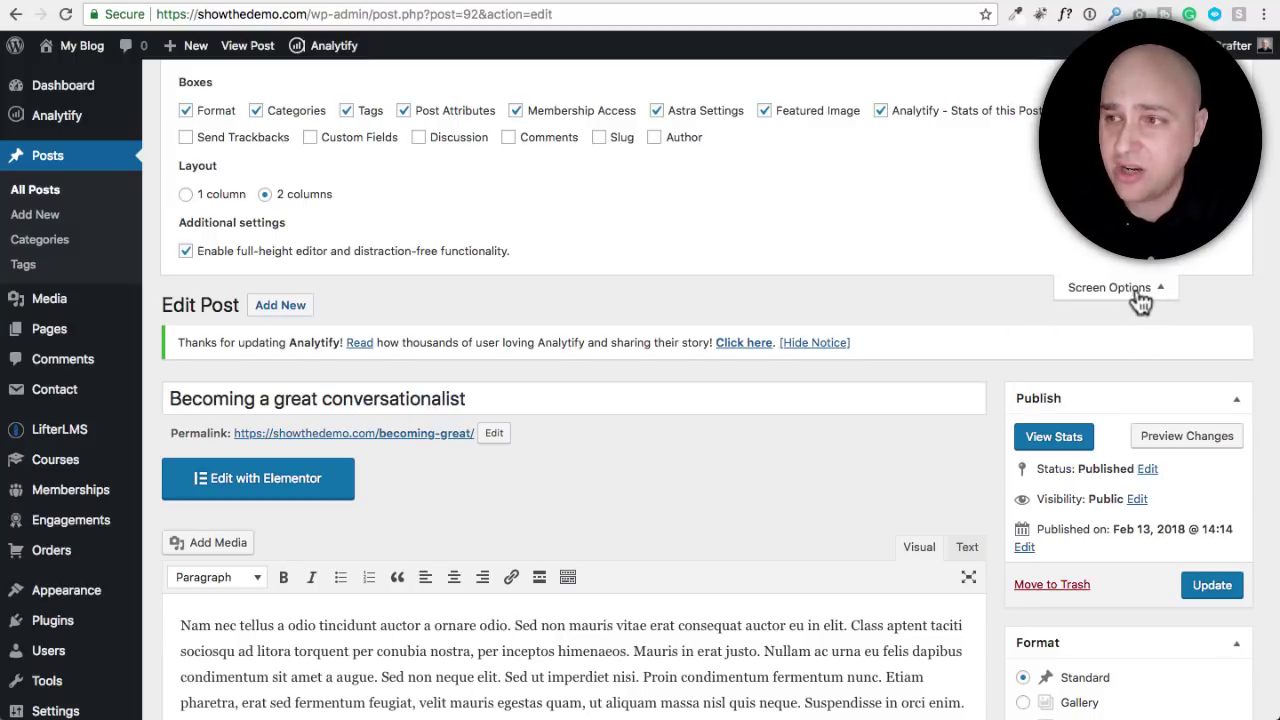
pyautogui.click(1100, 289)
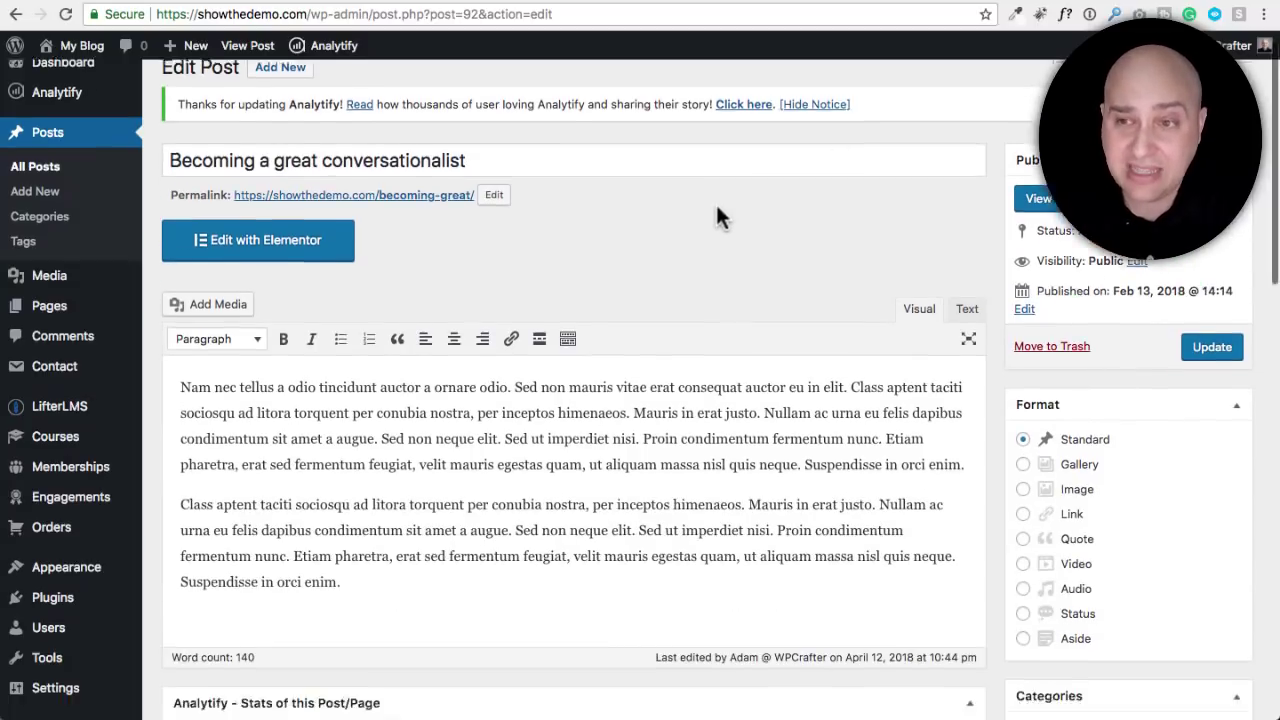
pyautogui.scroll(-5, 715, 218)
pyautogui.scroll(-1, 700, 220)
pyautogui.scroll(-1, 594, 300)
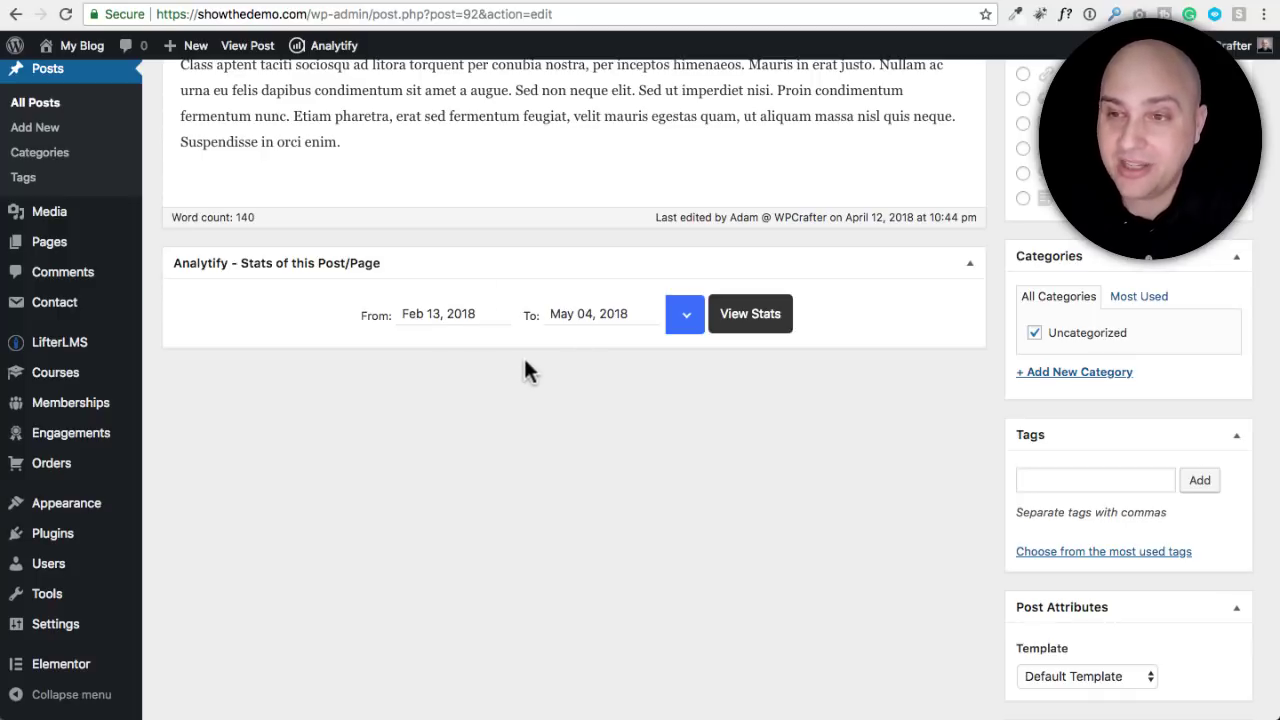
pyautogui.scroll(3, 443, 385)
pyautogui.scroll(4, 429, 380)
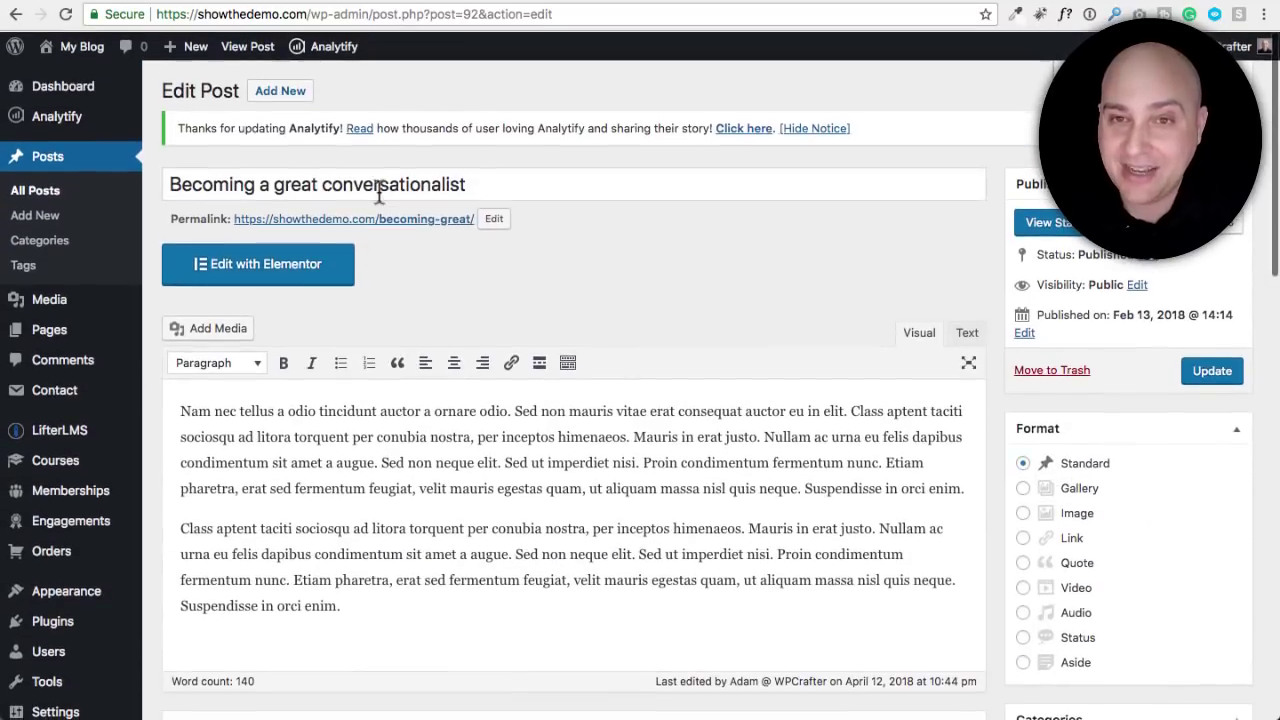
pyautogui.moveTo(57, 115)
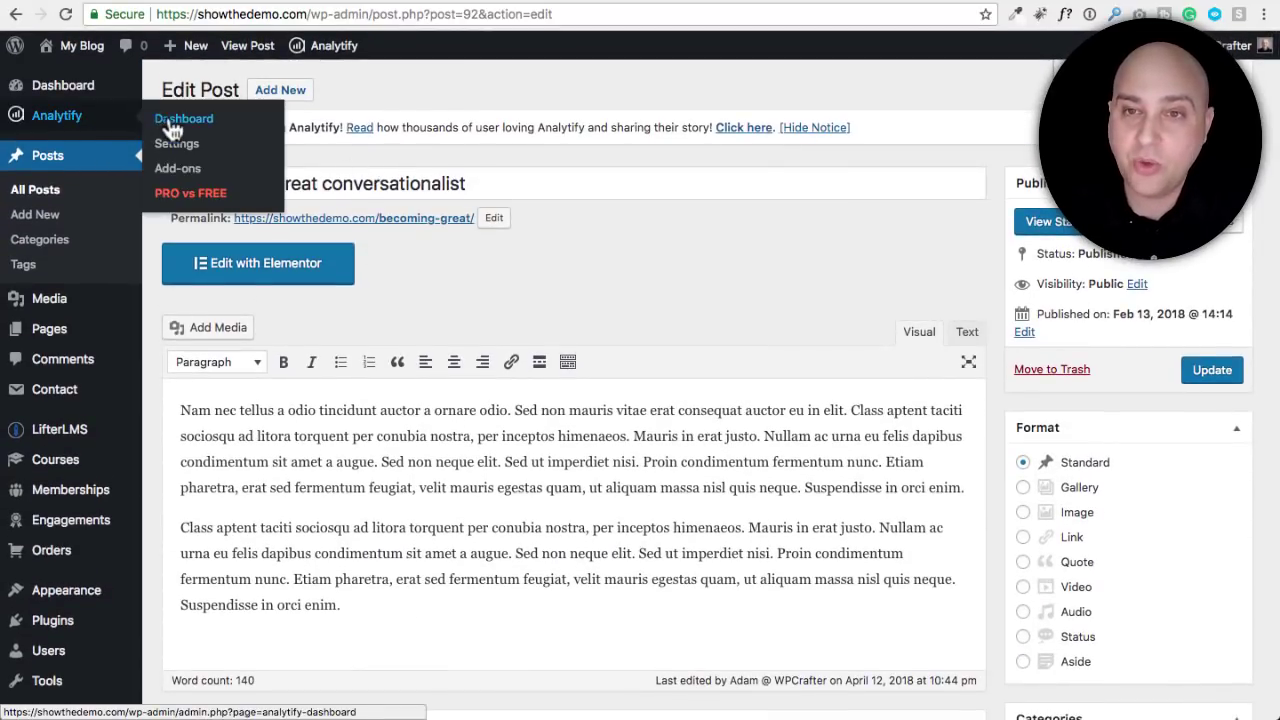
# Return to the Analytify dashboard and review General Statistics showing zero sessions, visitors and page views.
pyautogui.click(174, 125)
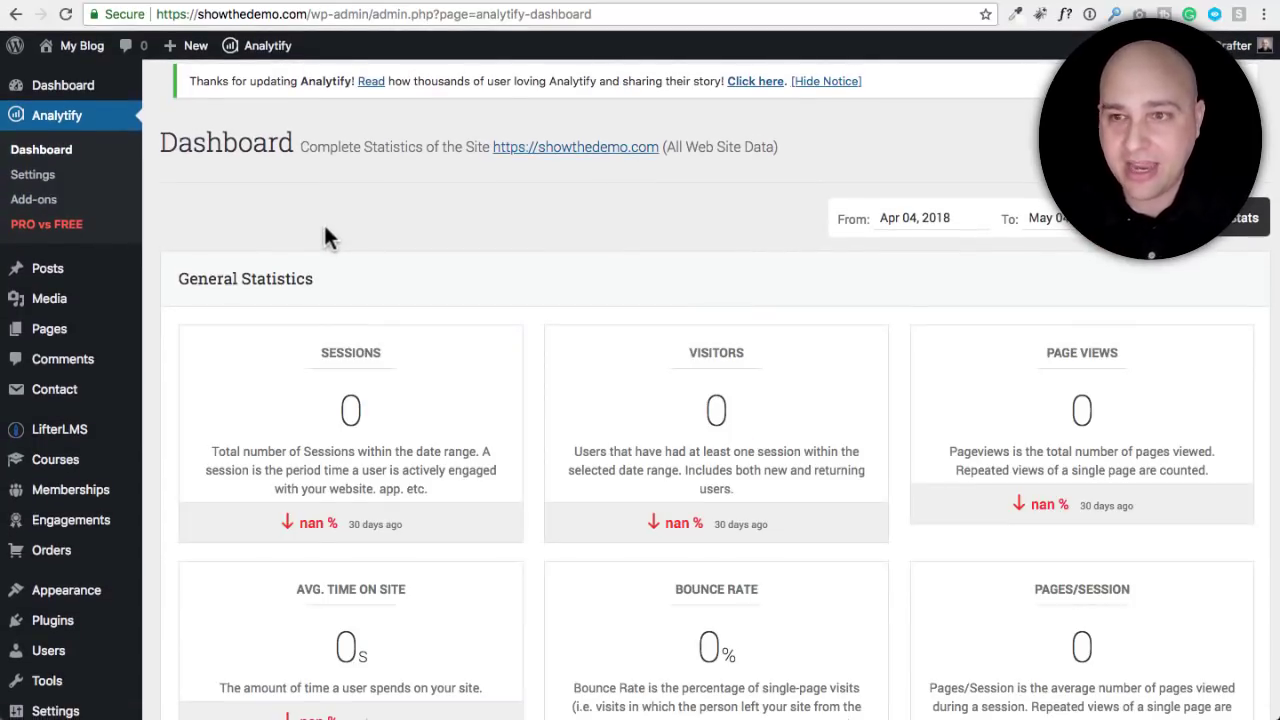
pyautogui.scroll(-1, 390, 214)
pyautogui.scroll(-1, 420, 210)
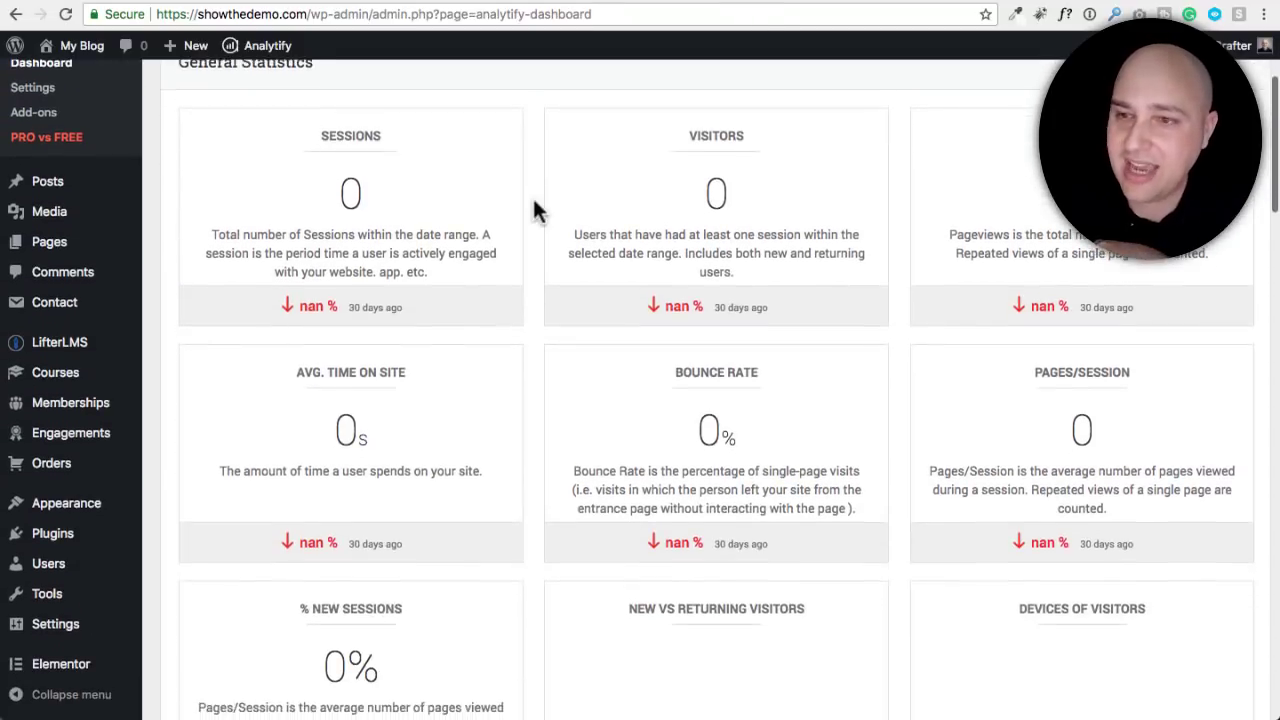
pyautogui.scroll(-3, 532, 198)
pyautogui.scroll(3, 532, 205)
pyautogui.scroll(-1, 532, 205)
pyautogui.scroll(-1, 532, 205)
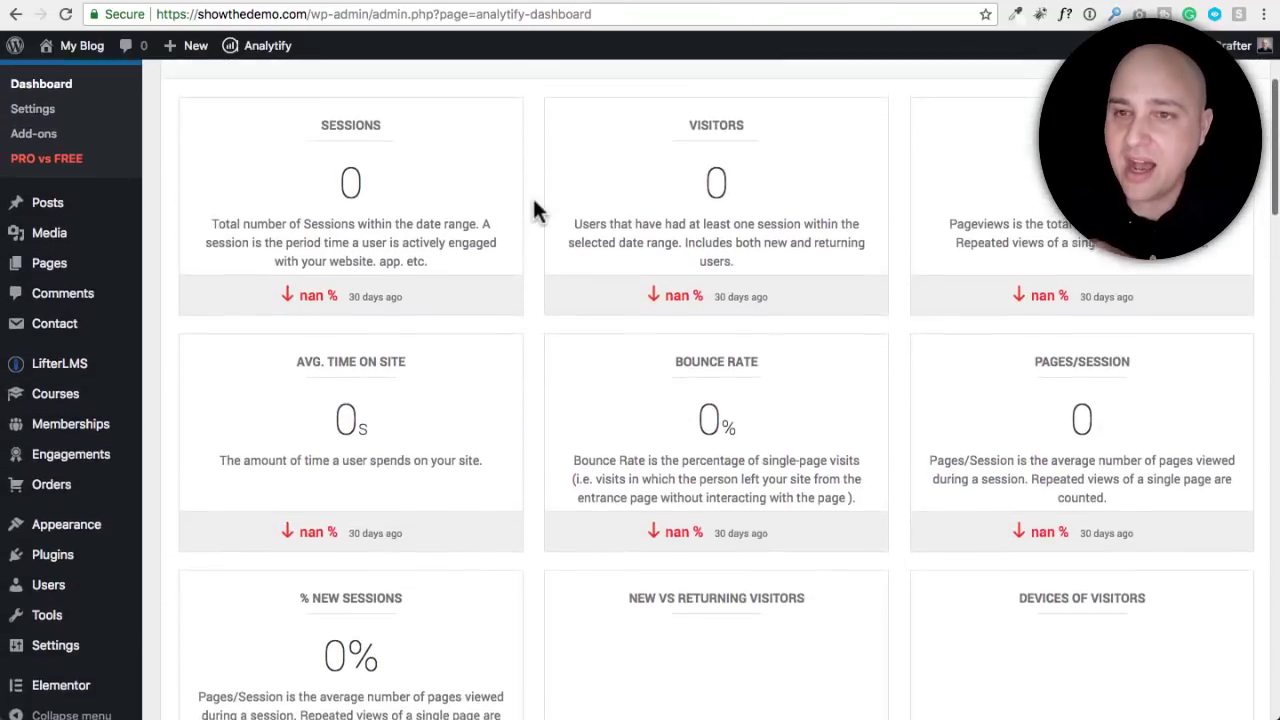
pyautogui.scroll(1, 510, 208)
pyautogui.scroll(-2, 503, 210)
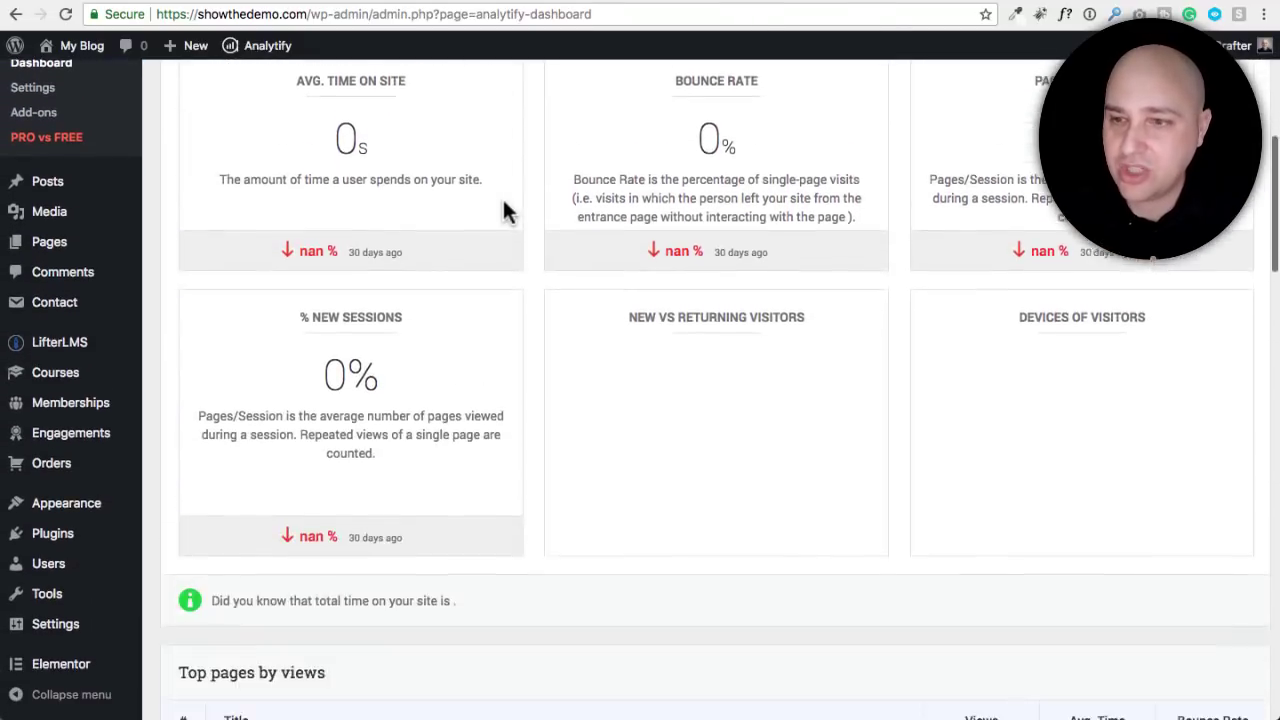
pyautogui.scroll(-5, 503, 210)
pyautogui.scroll(10, 503, 200)
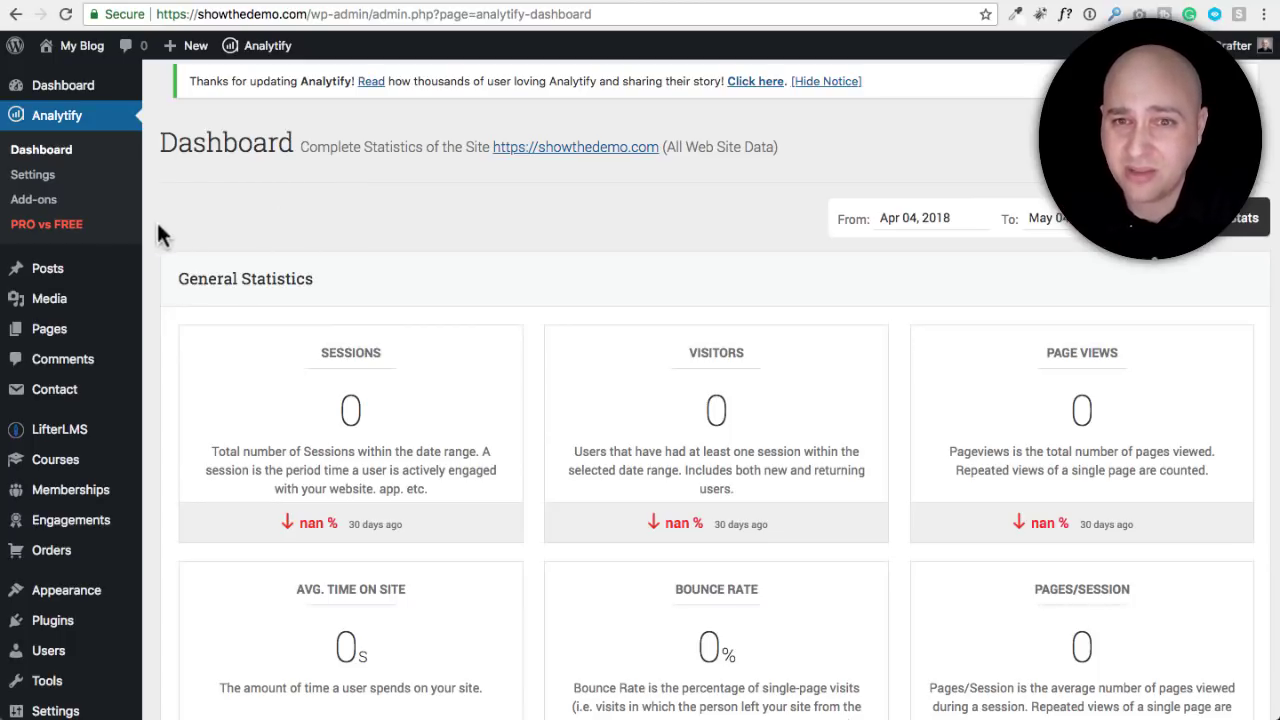
pyautogui.click(46, 224)
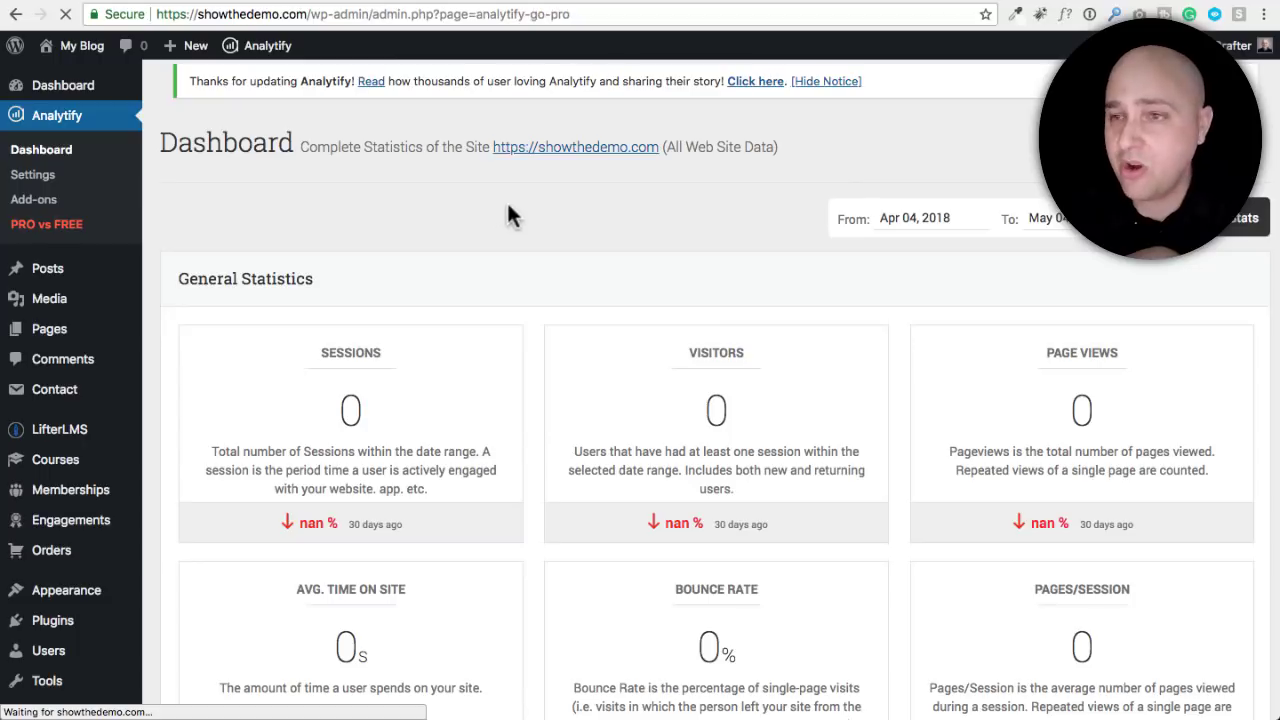
pyautogui.scroll(-1, 711, 237)
pyautogui.scroll(-2, 713, 244)
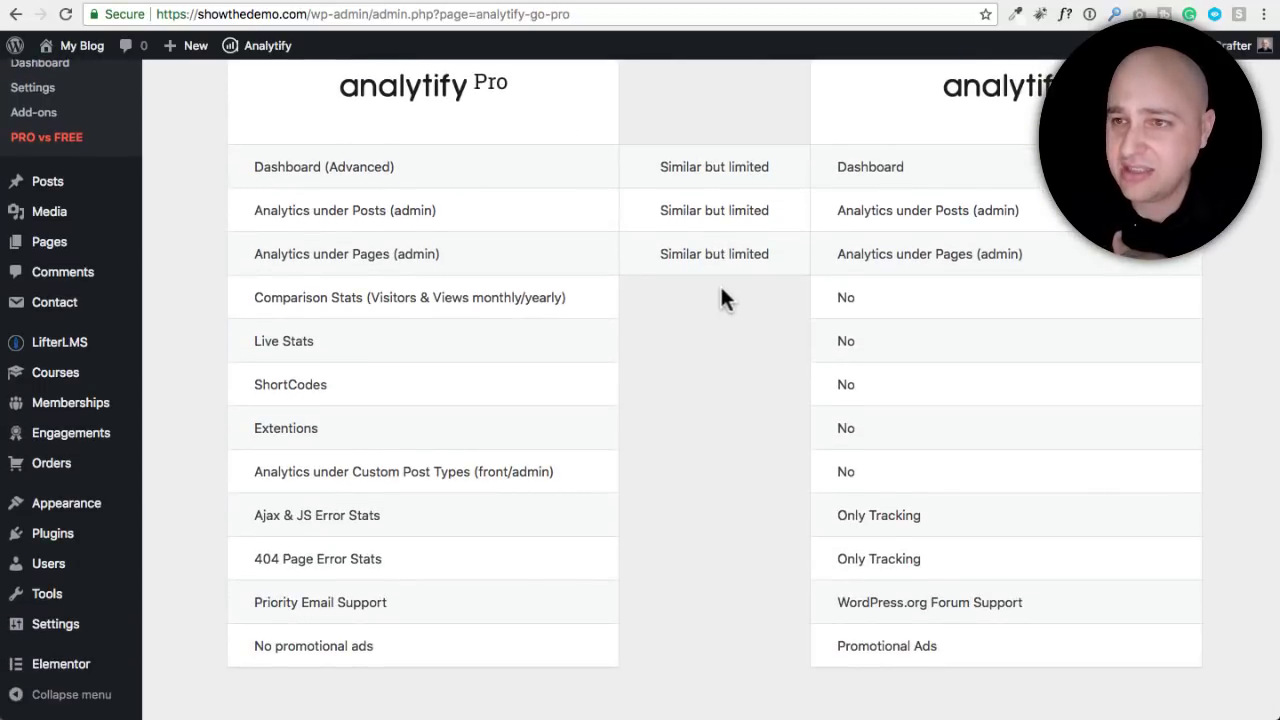
pyautogui.scroll(1, 724, 297)
pyautogui.scroll(-5, 722, 285)
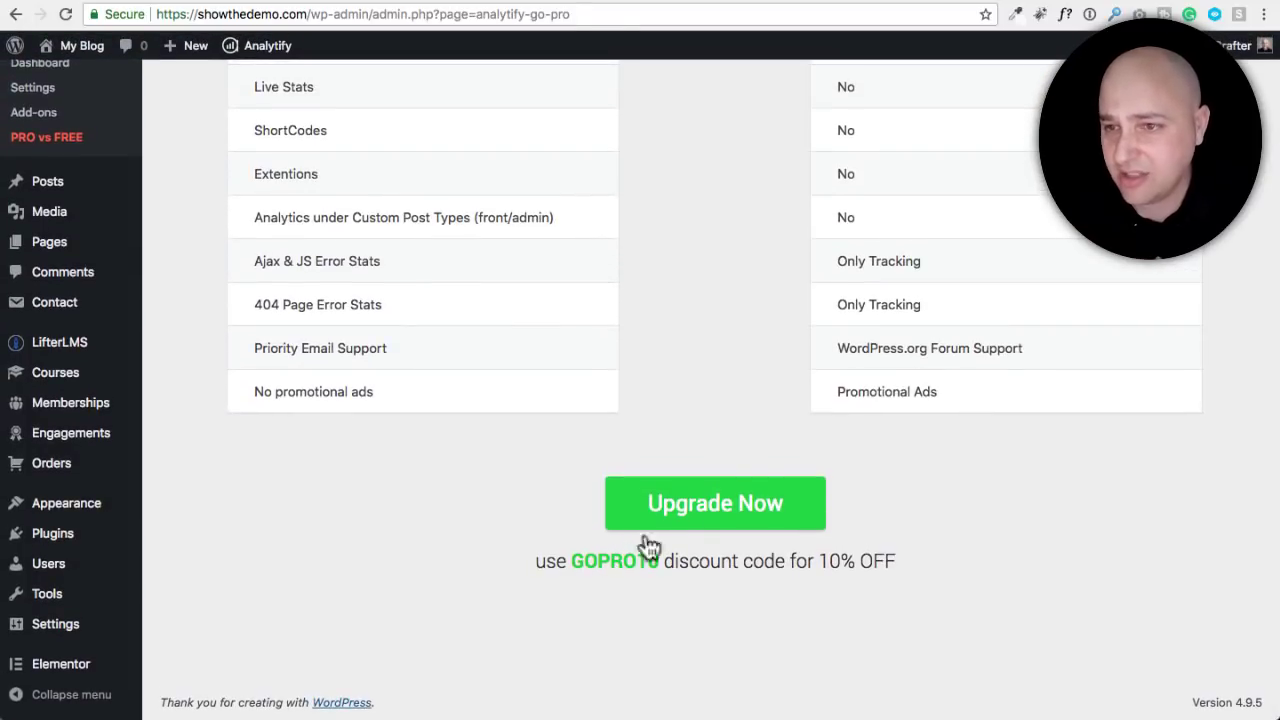
pyautogui.scroll(5, 698, 340)
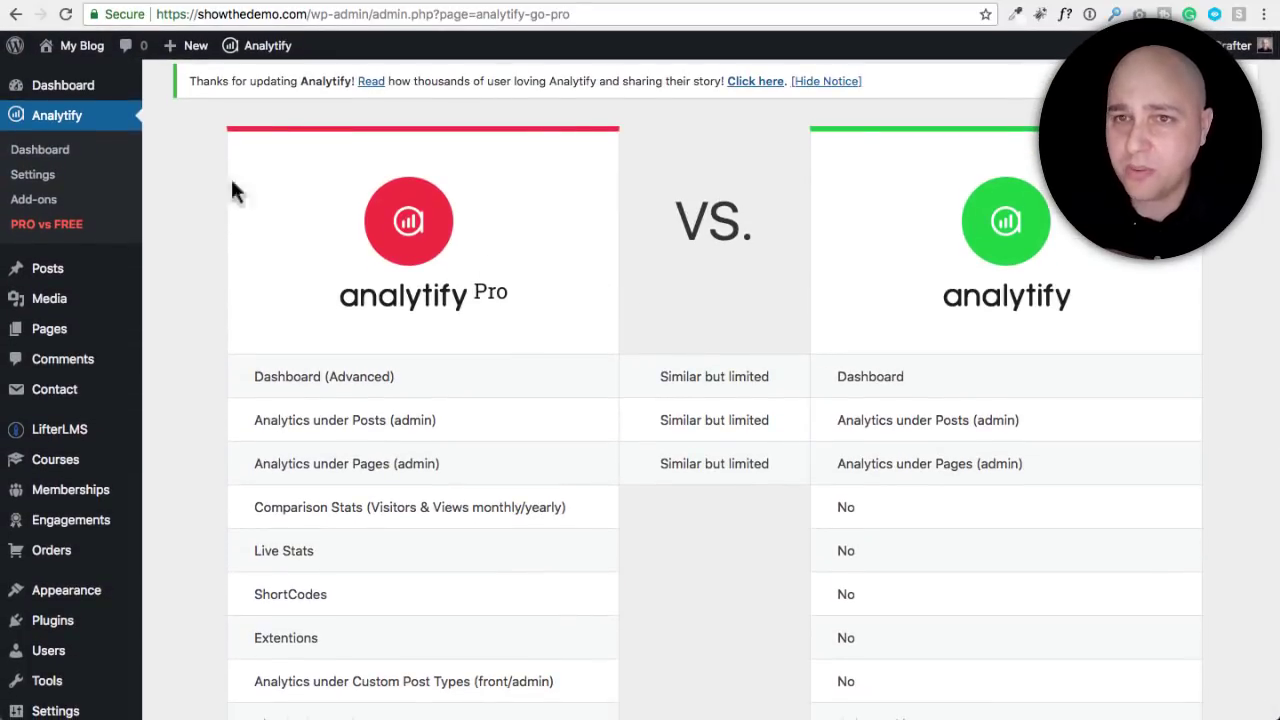
pyautogui.click(62, 149)
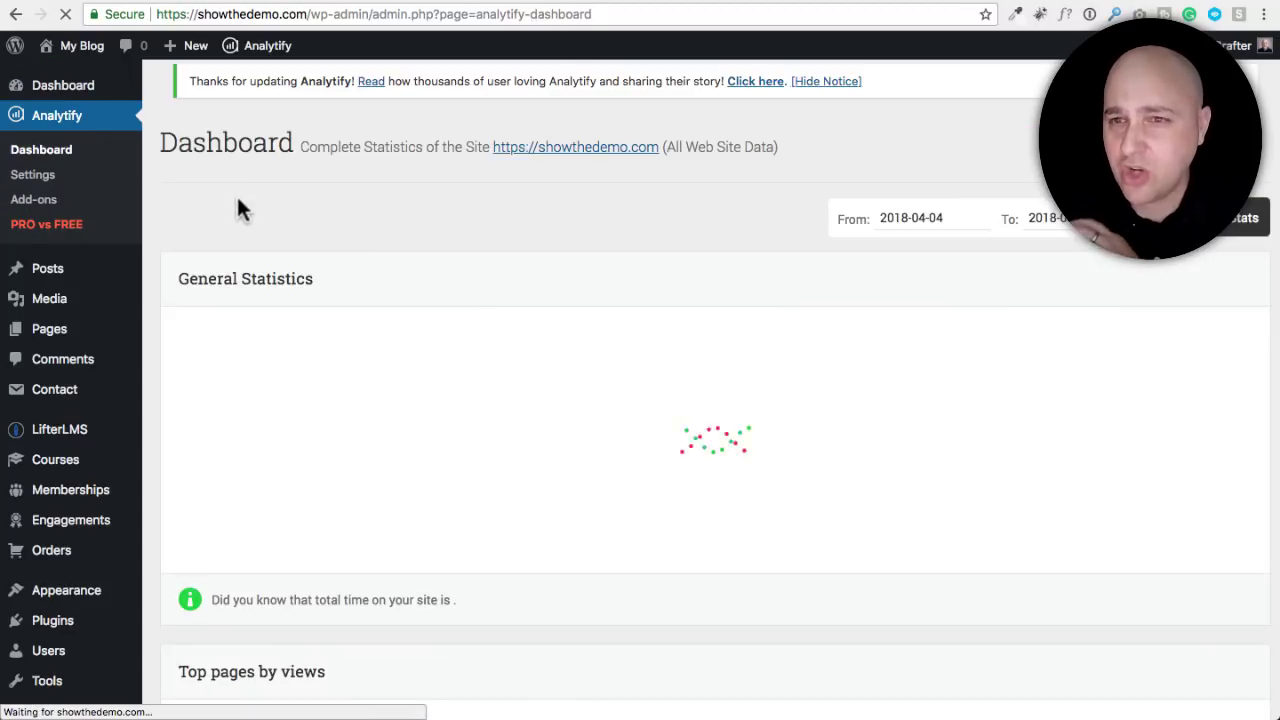